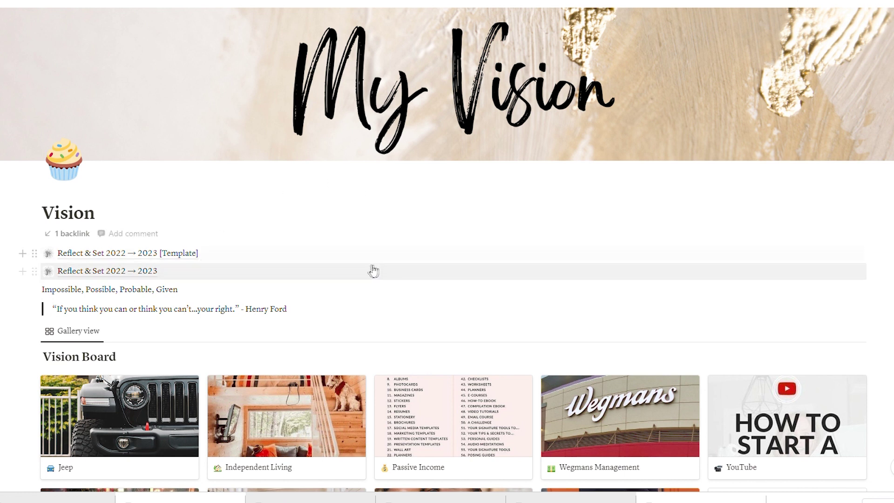
Step: Look over the Vision page from the linked reflection pages through the Vision Board gallery to the long-term and mid-term personal vision lists
scroll(372, 271, down, 3)
scroll(372, 271, down, 4)
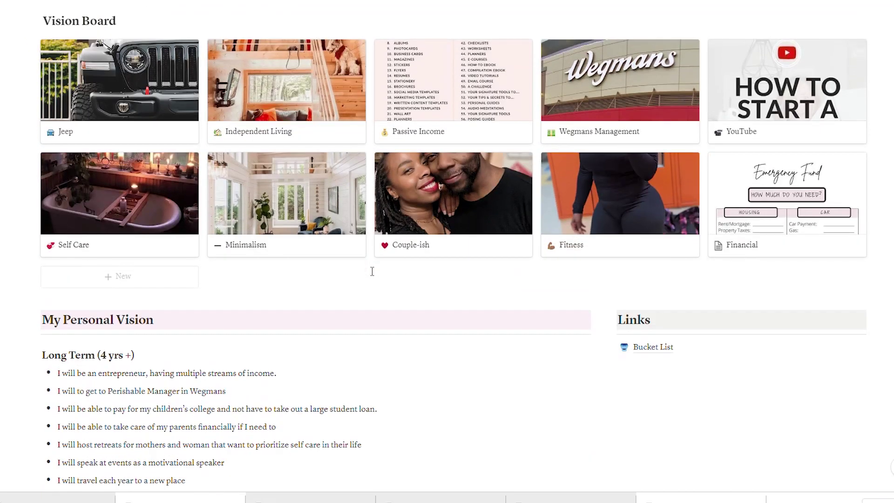
scroll(372, 271, down, 7)
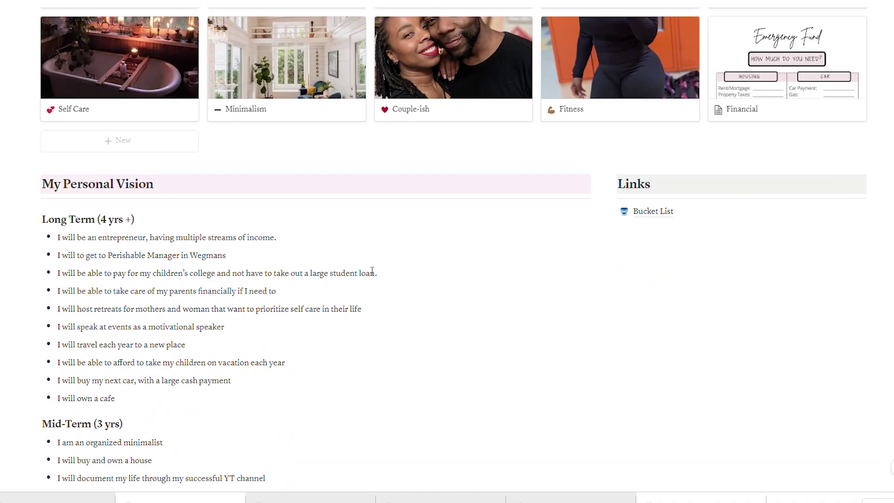
scroll(372, 271, up, 5)
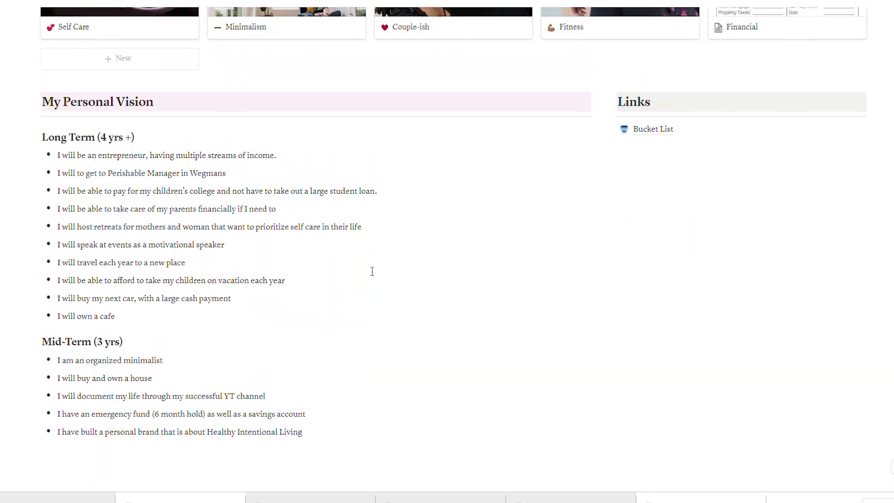
scroll(372, 271, up, 7)
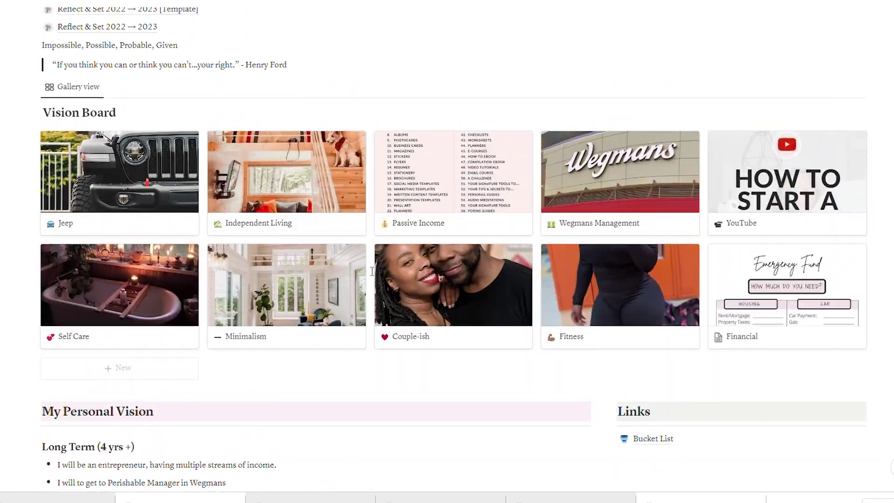
scroll(372, 271, up, 2)
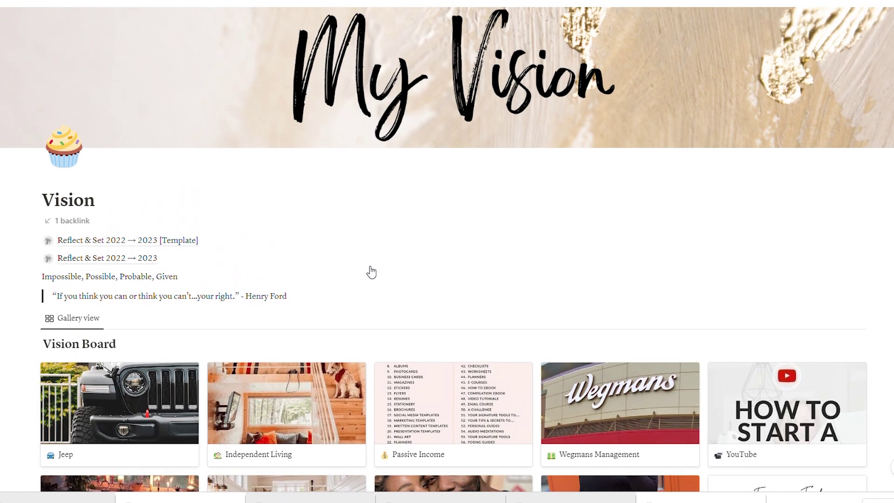
scroll(372, 272, up, 1)
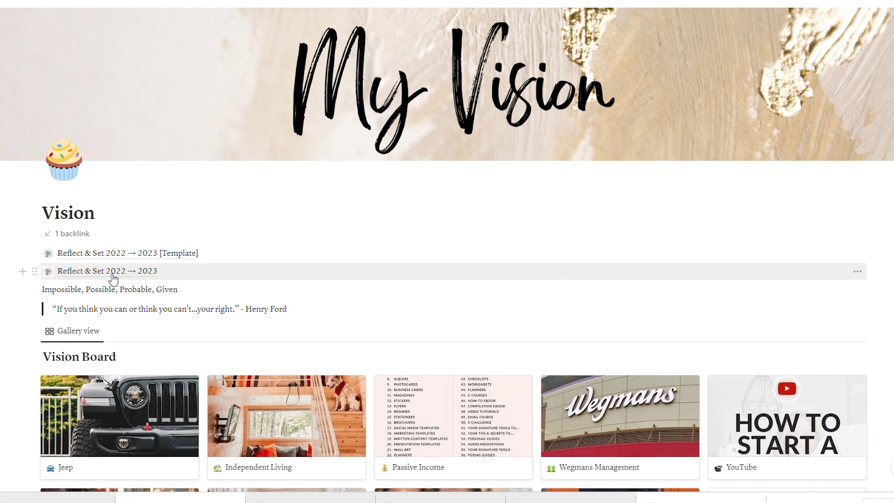
Step: Open the Jeep card from the Vision Board, review its Tags options, image and note, and close the card
scroll(113, 278, down, 1)
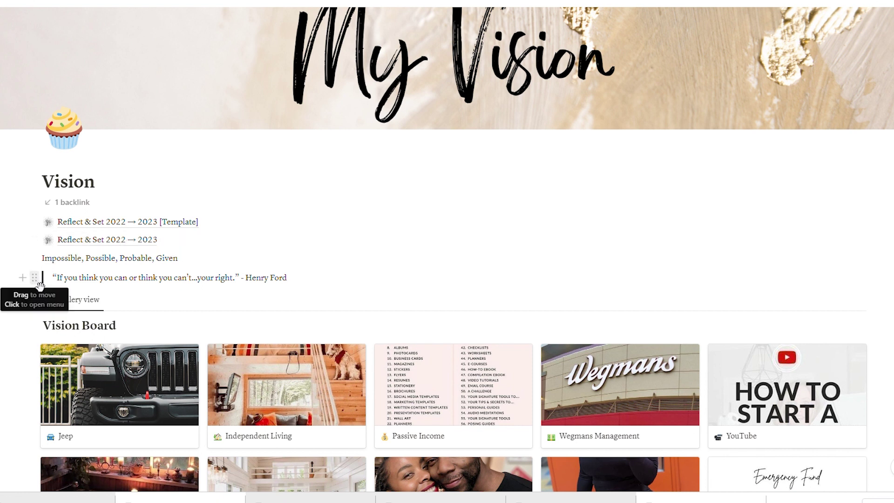
scroll(24, 311, down, 1)
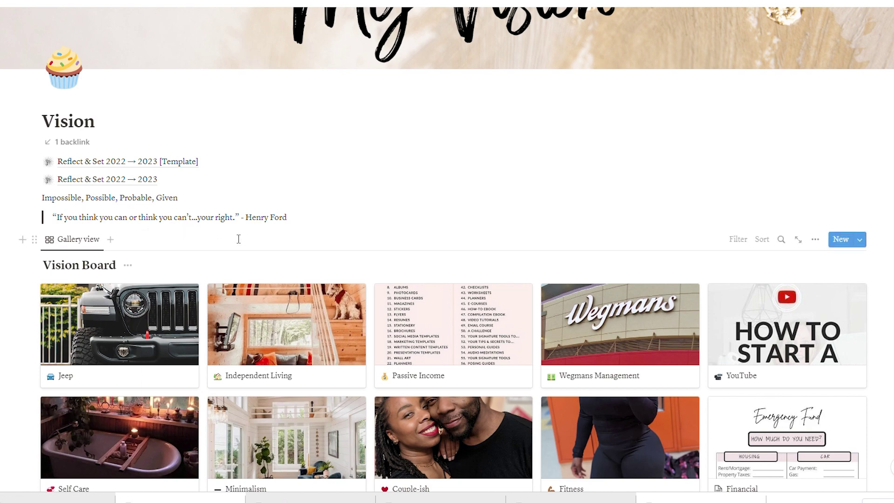
scroll(319, 224, down, 3)
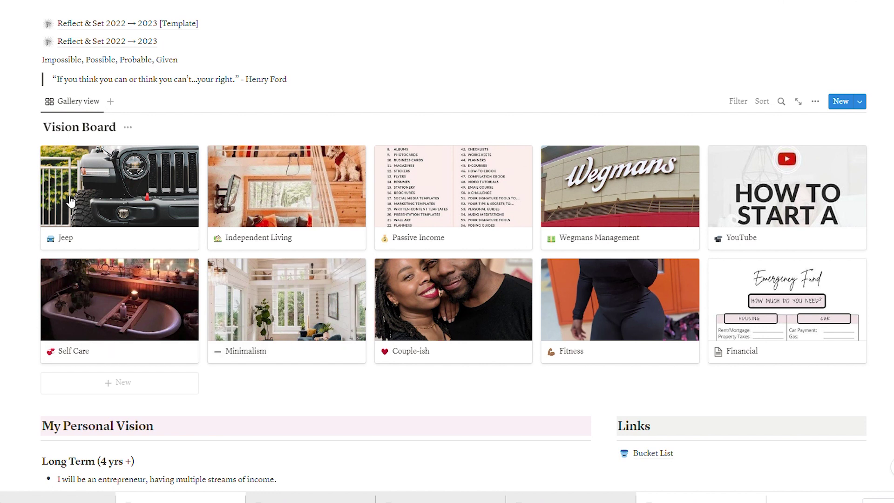
click(121, 225)
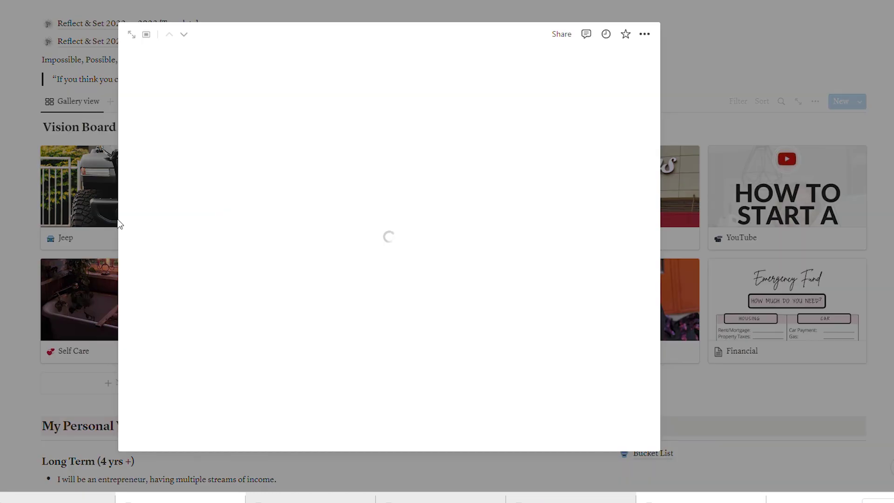
scroll(310, 256, down, 1)
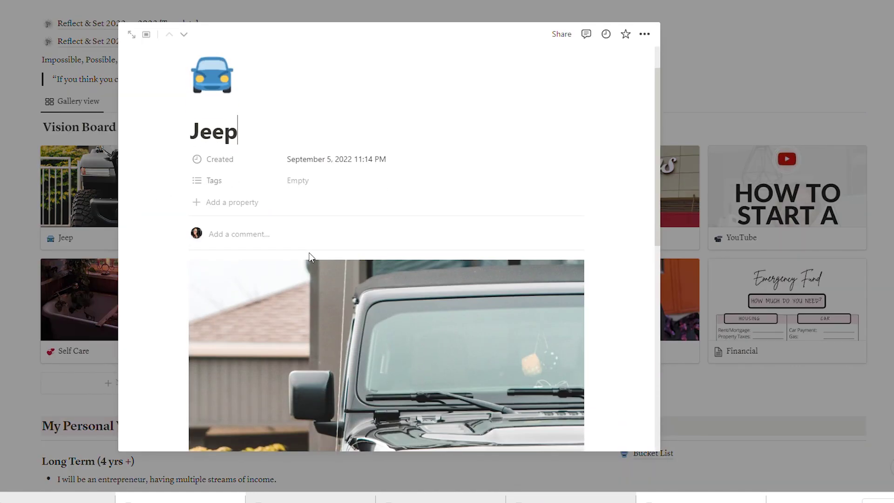
scroll(345, 225, down, 1)
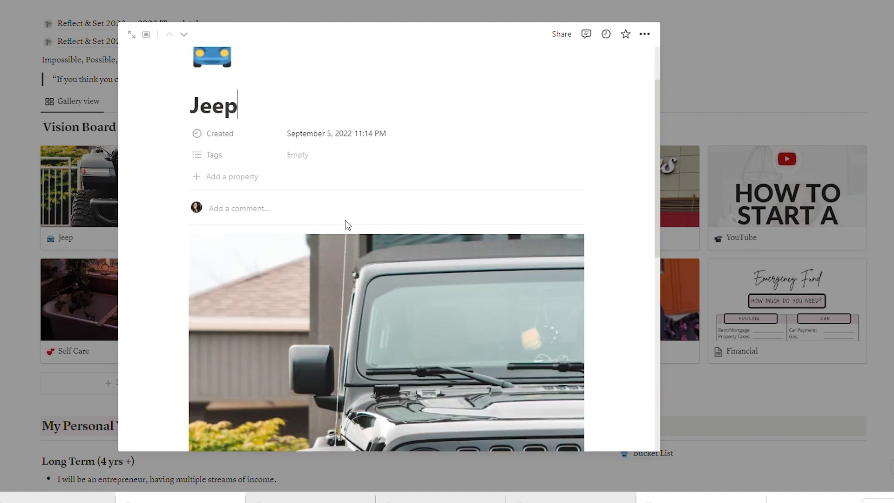
click(340, 155)
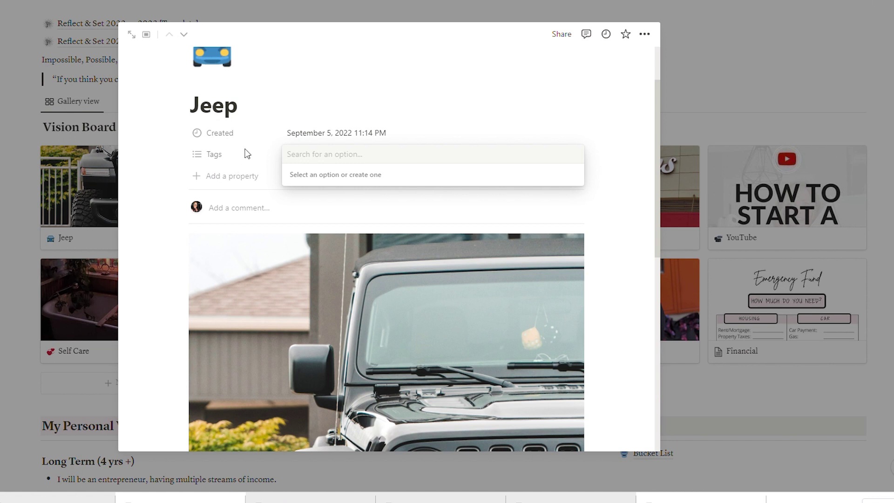
click(450, 109)
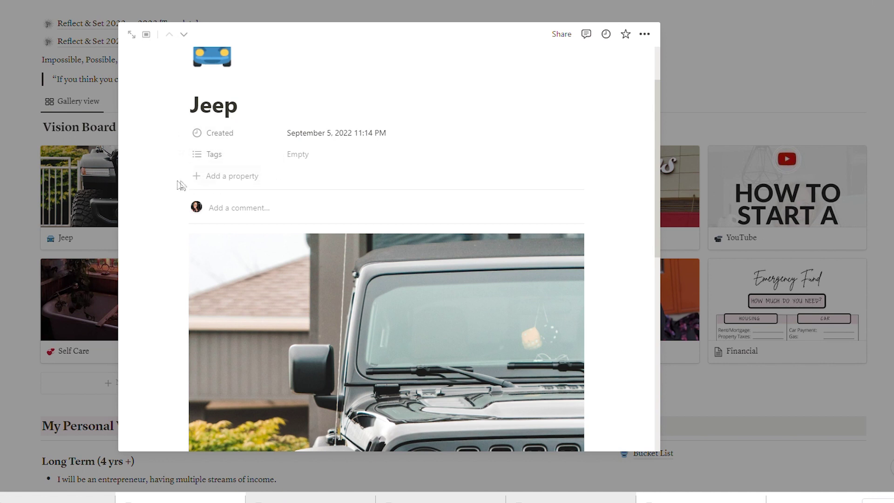
scroll(354, 319, down, 8)
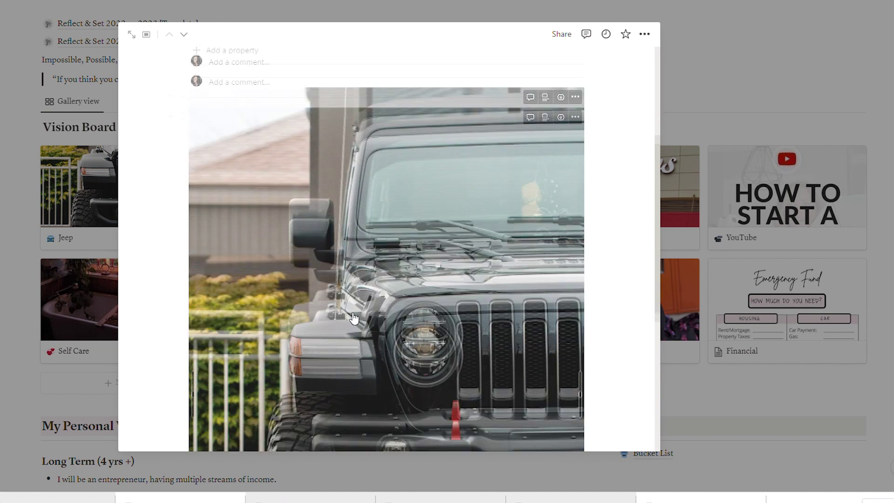
scroll(352, 317, down, 5)
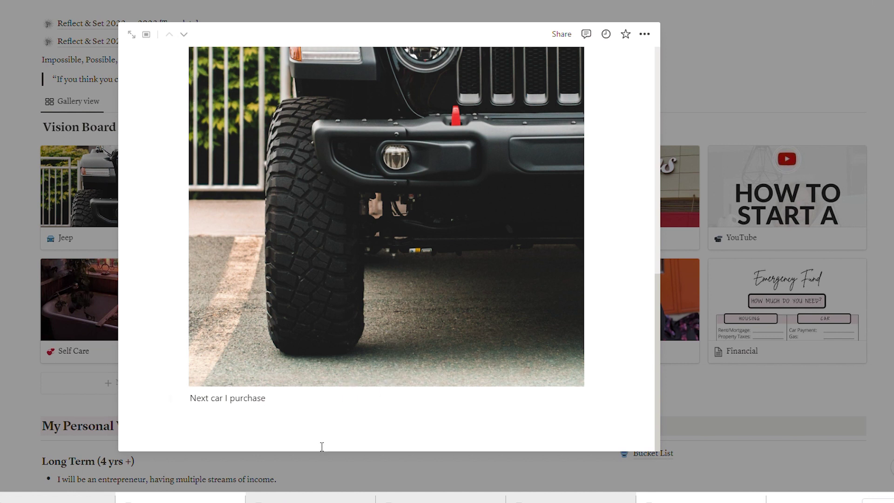
click(711, 86)
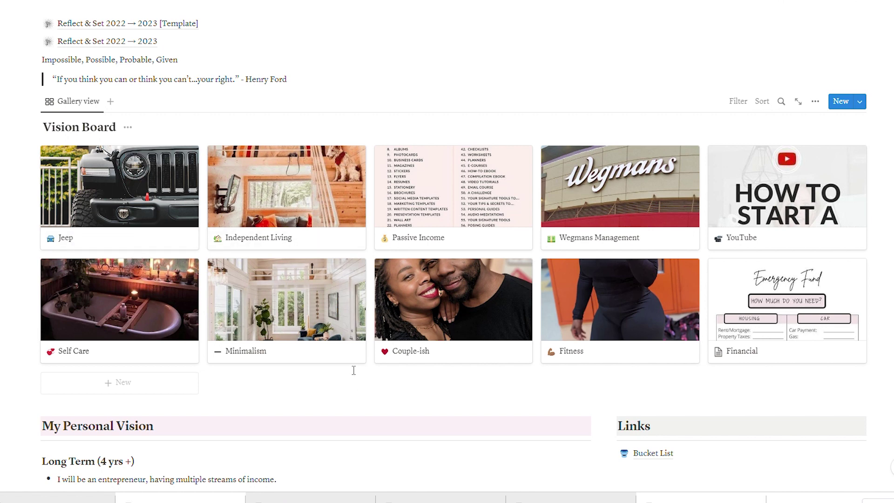
scroll(354, 370, down, 1)
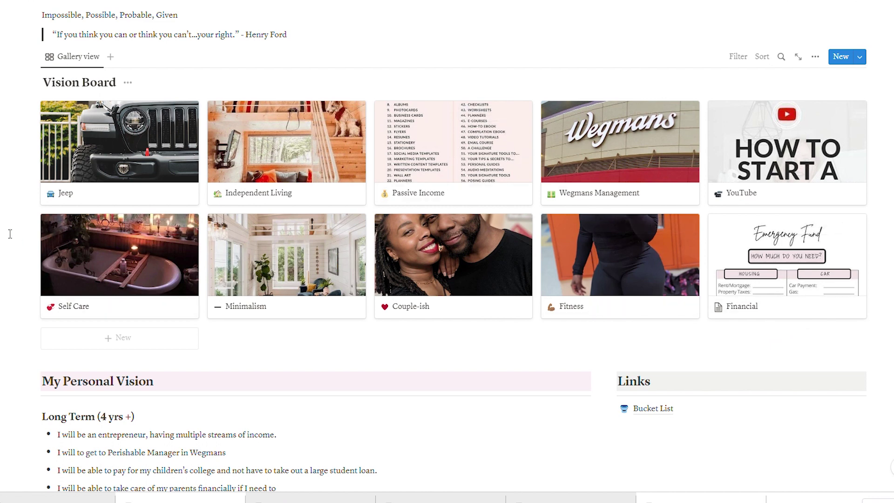
scroll(10, 234, up, 1)
scroll(10, 233, down, 2)
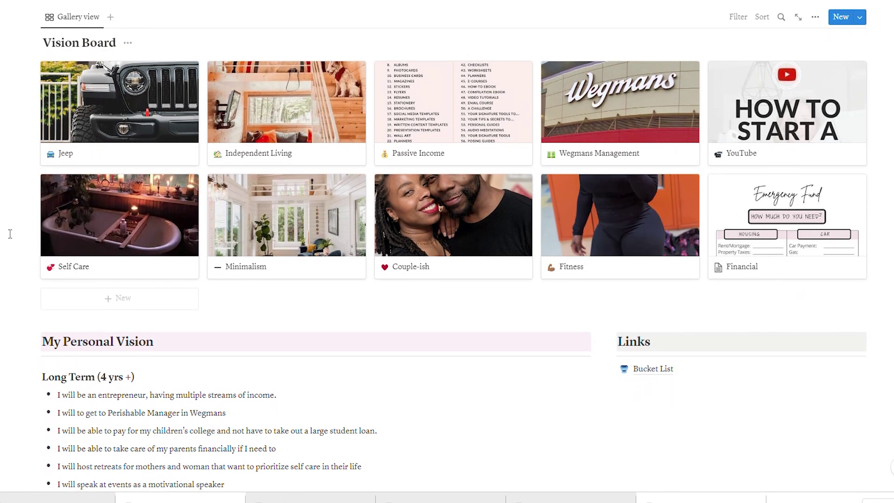
scroll(10, 234, down, 1)
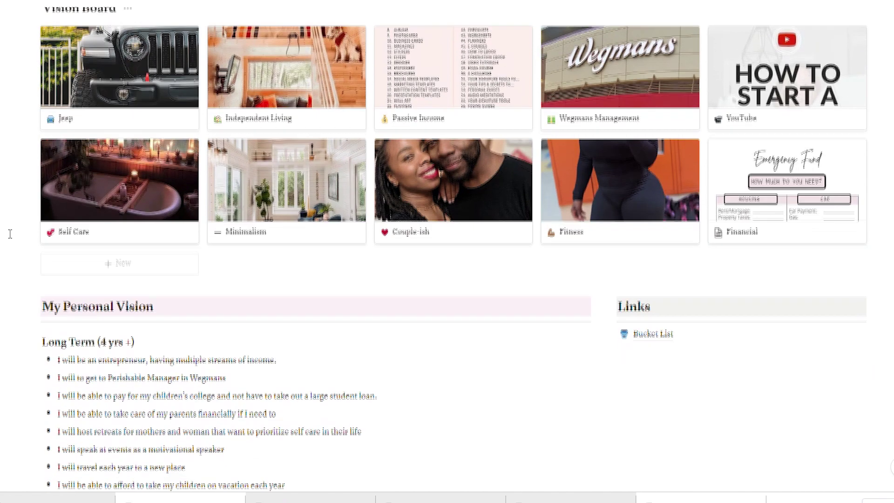
scroll(10, 233, up, 2)
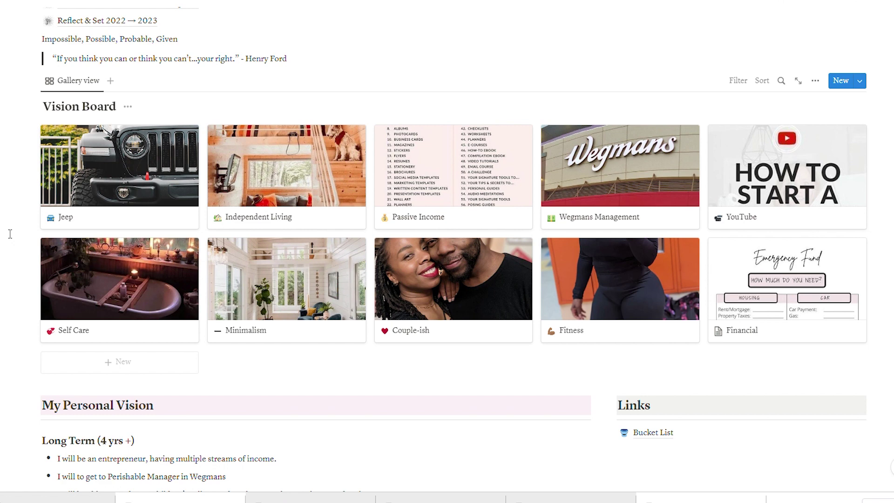
Step: Open the Independent Living card from the Vision Board, review its picture and the note beneath it, and close the card
scroll(9, 234, down, 2)
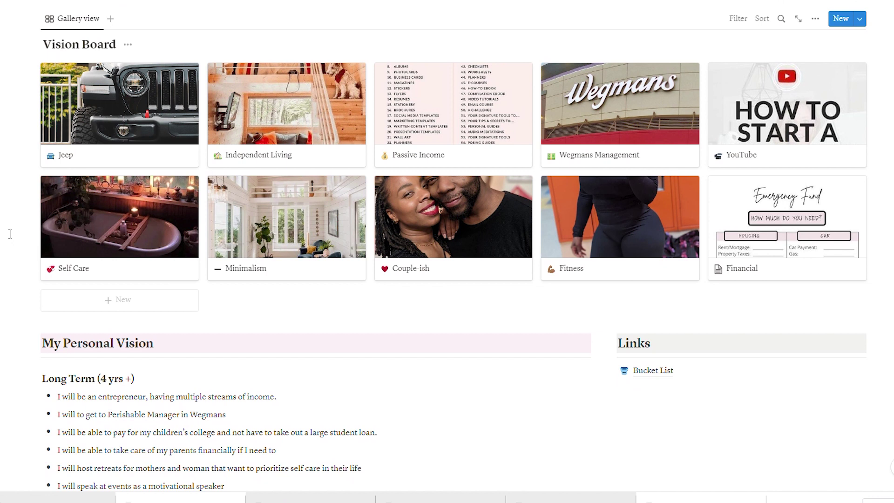
click(305, 163)
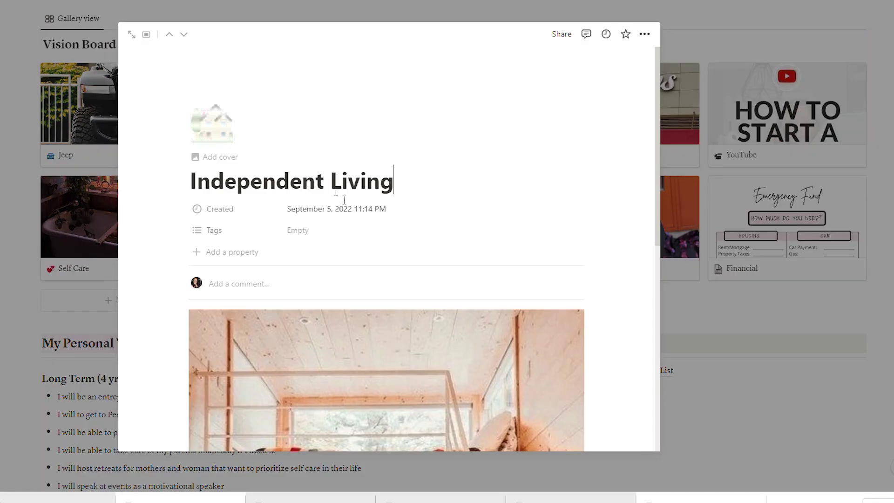
scroll(351, 208, down, 4)
scroll(352, 209, down, 3)
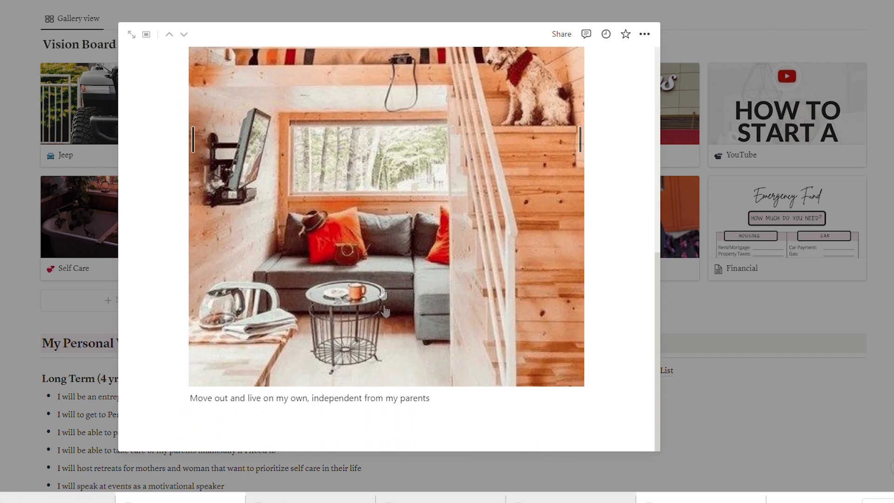
scroll(321, 370, up, 3)
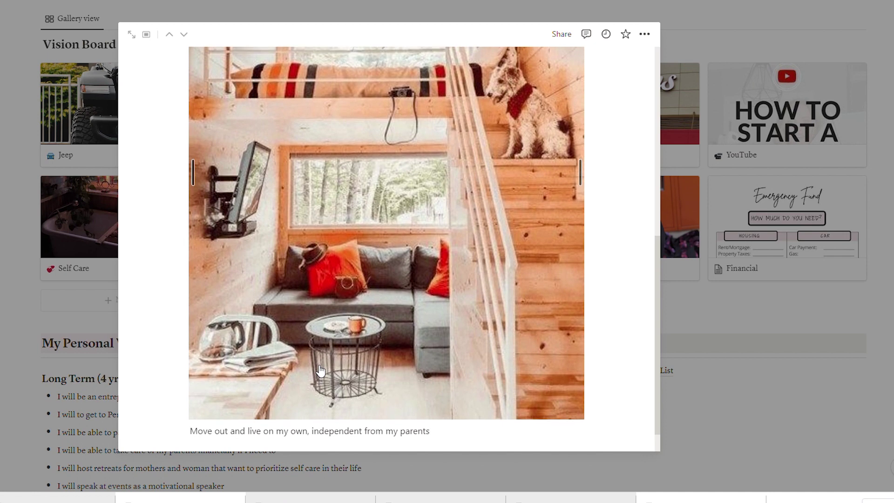
scroll(321, 370, down, 2)
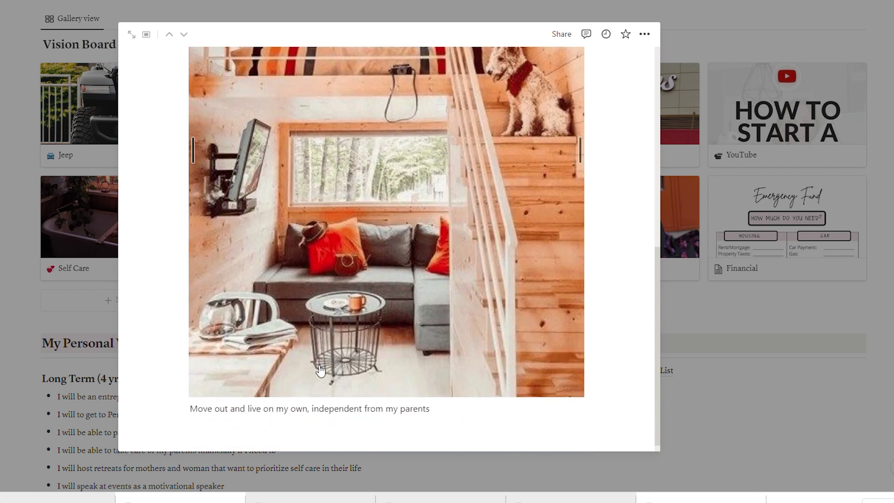
scroll(466, 304, up, 5)
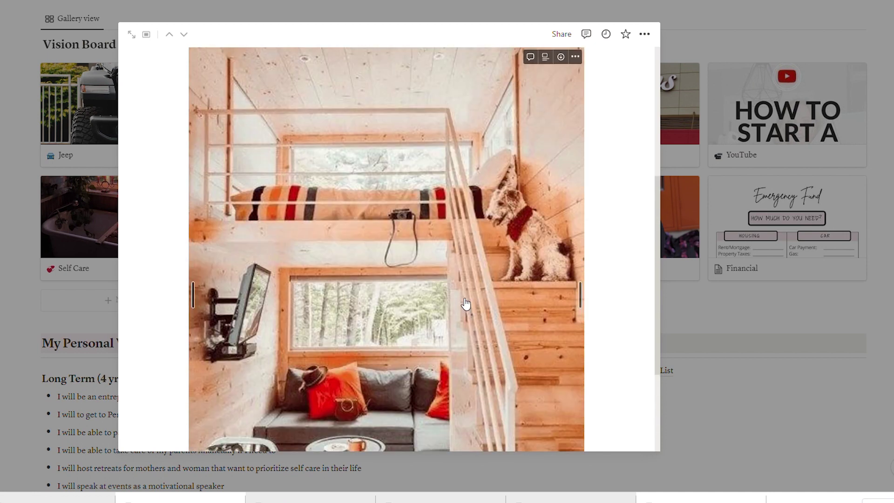
scroll(466, 304, up, 4)
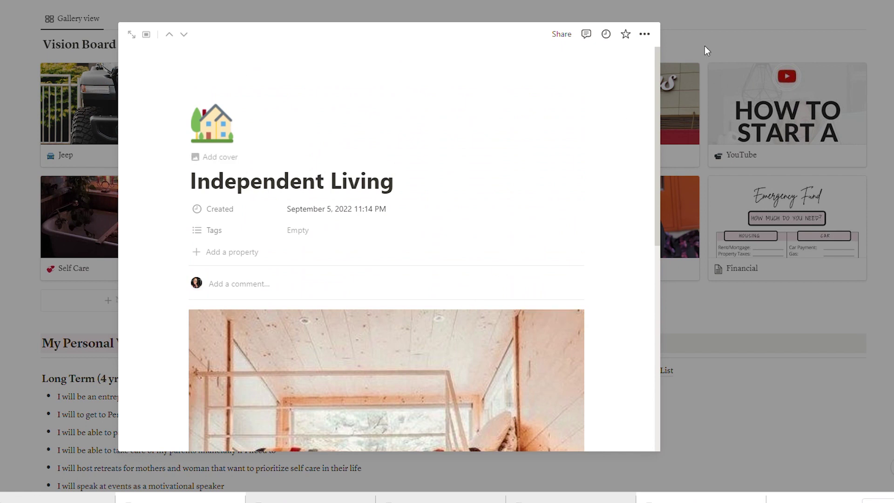
click(711, 34)
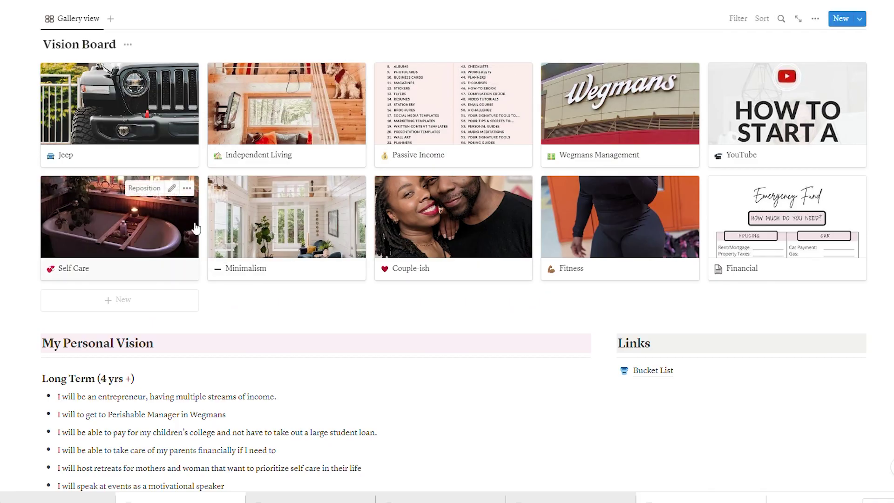
Step: Open the Passive Income card from the Vision Board and read through its ideas image and the notes below it
scroll(197, 227, up, 1)
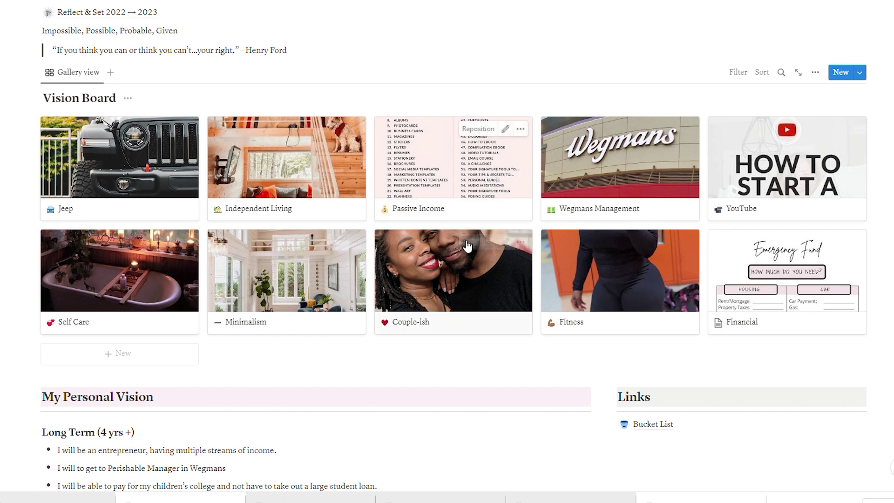
click(471, 208)
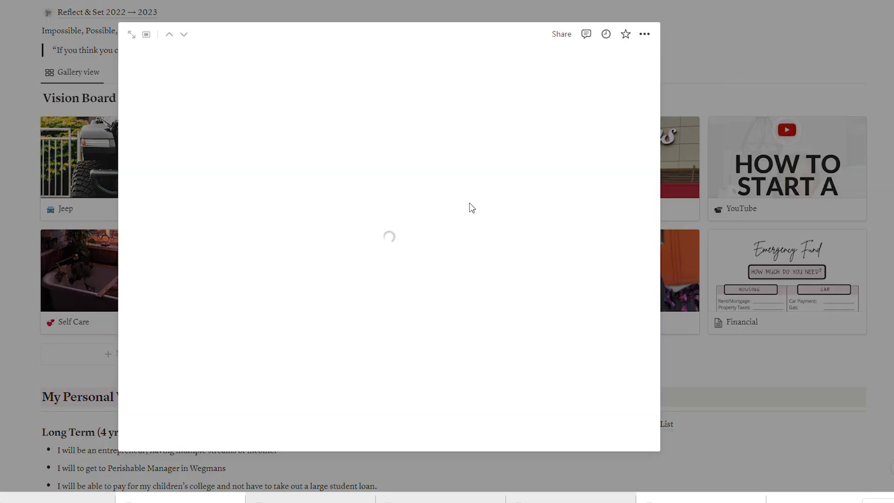
scroll(391, 228, down, 2)
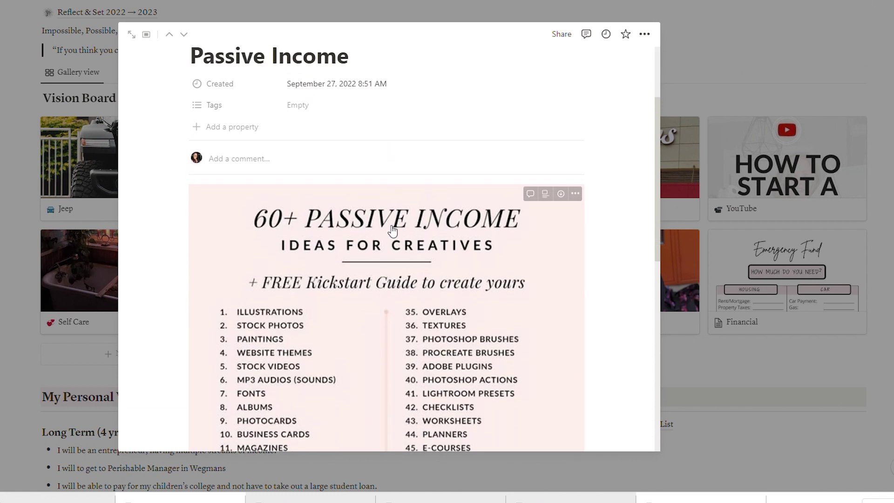
scroll(393, 231, down, 4)
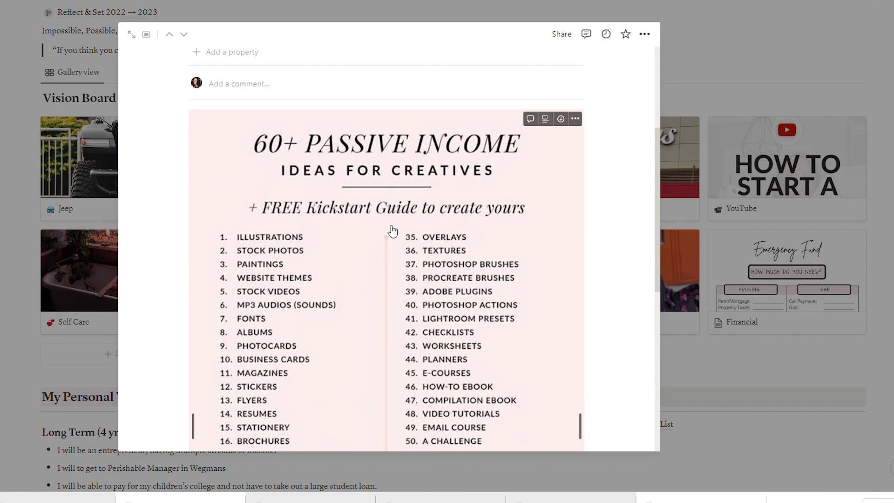
scroll(393, 230, down, 3)
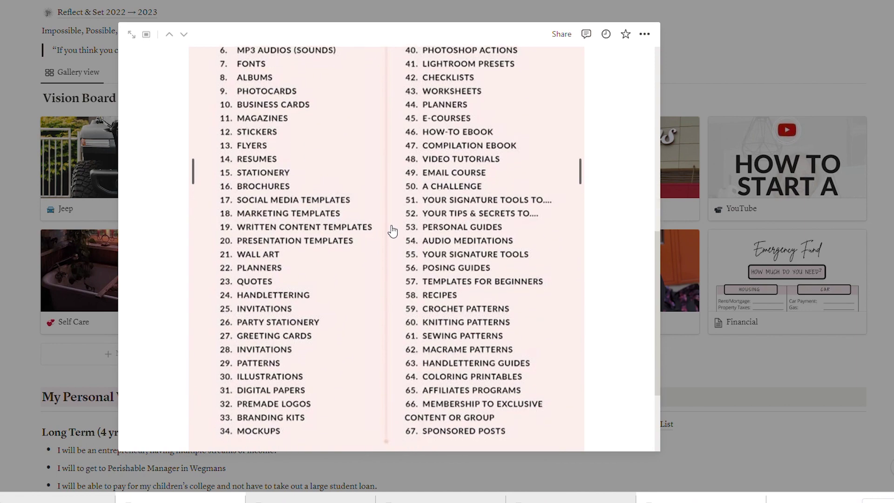
scroll(392, 231, down, 3)
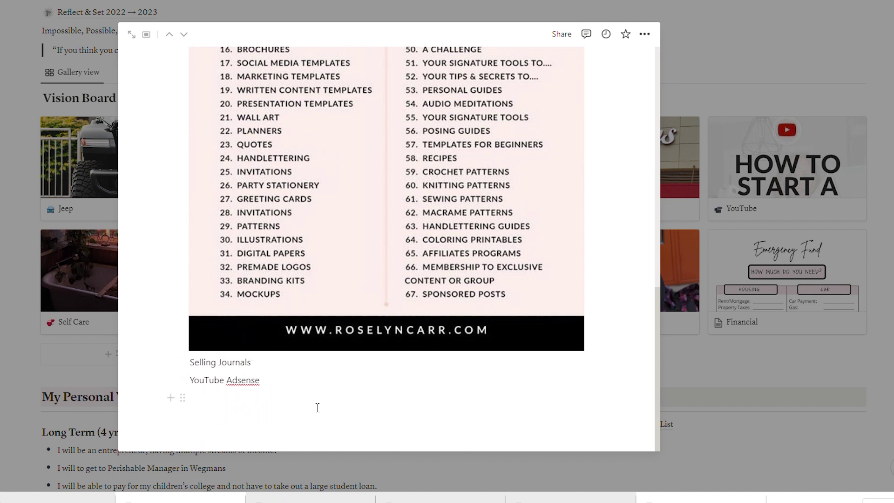
Step: Close the Passive Income card, open the YouTube card, review its image and the notes below it, and close it
click(694, 62)
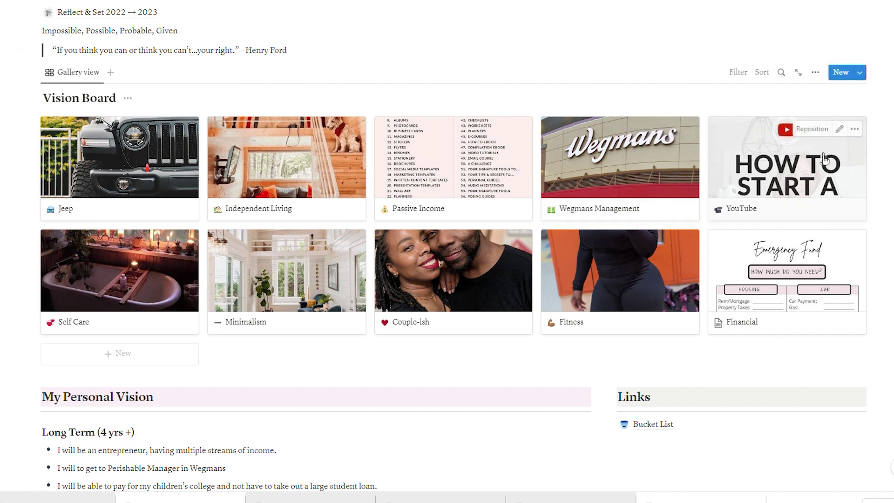
click(861, 181)
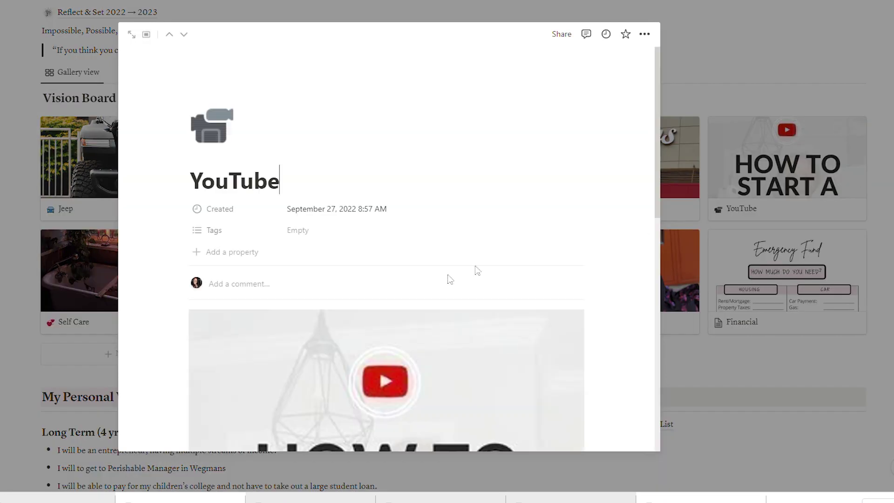
scroll(444, 288, down, 5)
scroll(443, 288, down, 4)
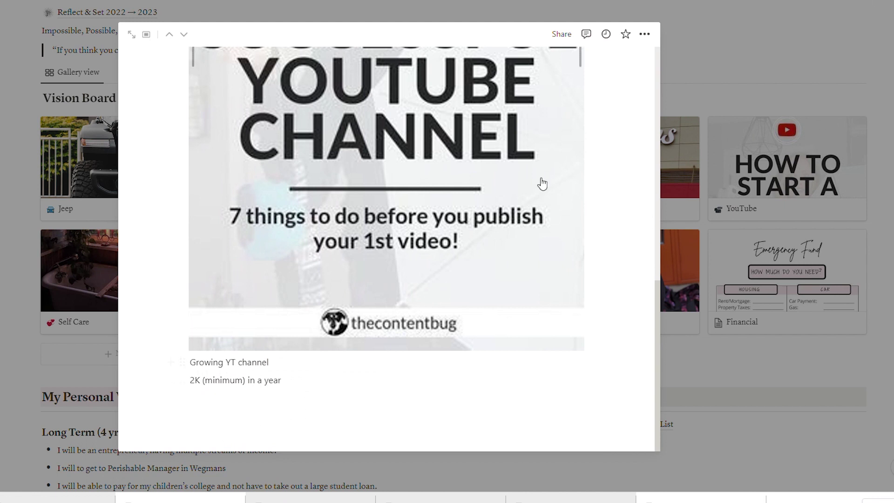
click(744, 63)
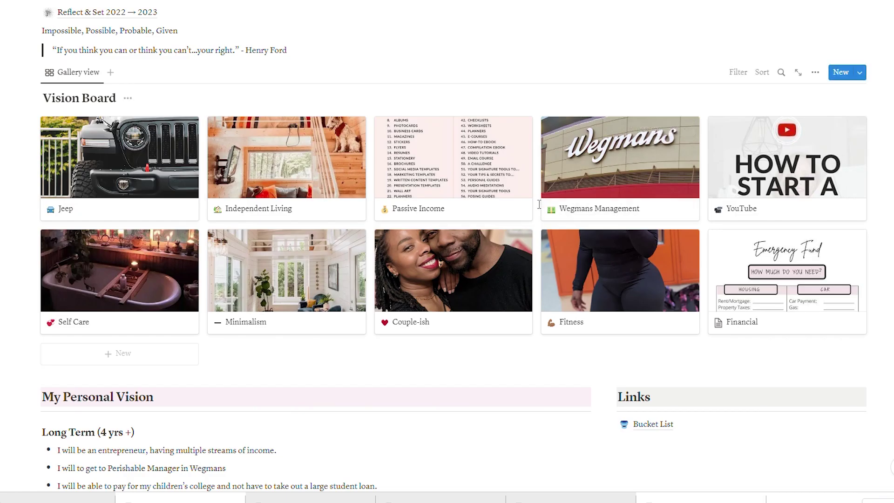
Step: Reopen the YouTube card, change the yearly goal in its note to "4K (minimum) in a year", and close the card
click(735, 178)
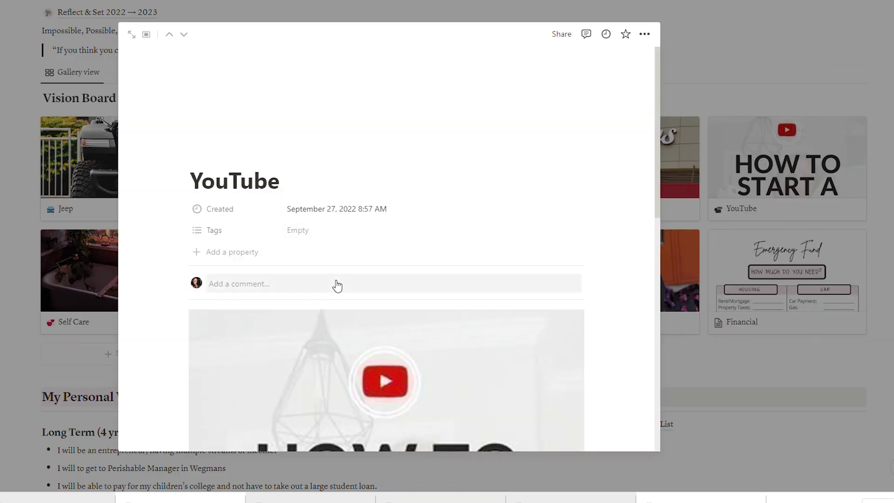
scroll(336, 287, down, 8)
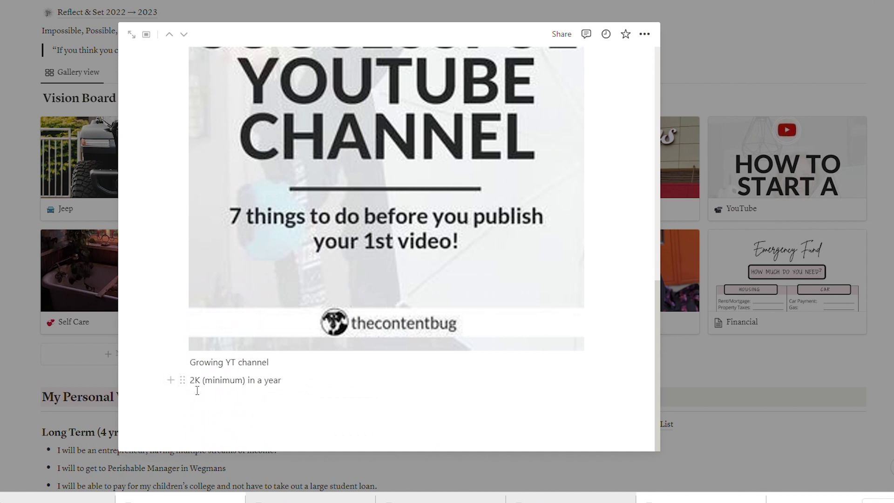
key(BackSpace)
text(4)
click(694, 74)
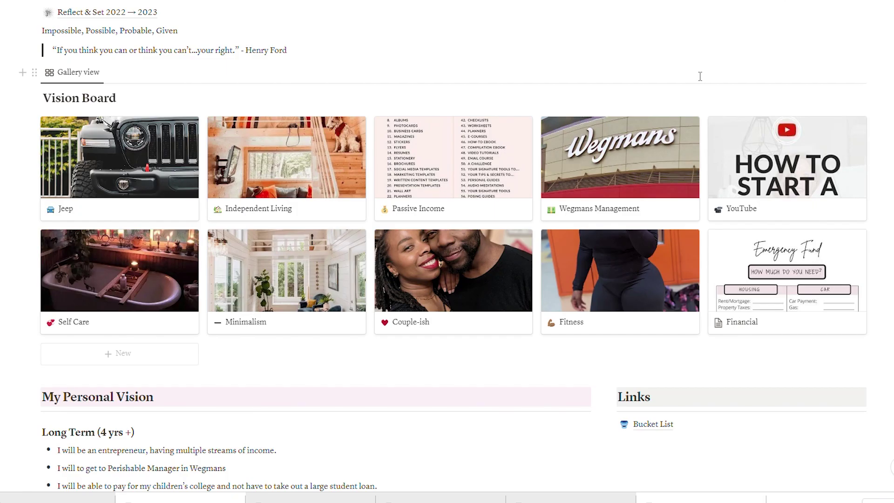
Step: Open the YouTube card again, check the channel growth notes beneath its image, and close the card
scroll(700, 76, down, 1)
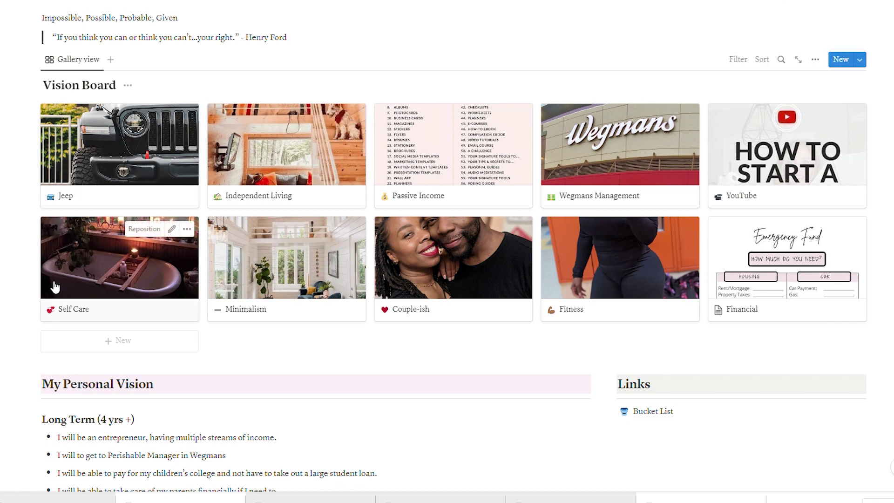
click(784, 193)
scroll(638, 278, down, 5)
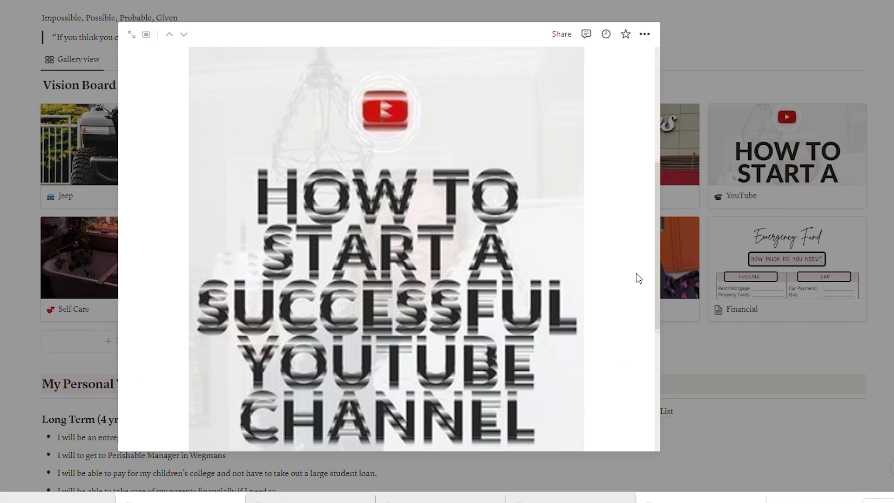
scroll(639, 278, down, 5)
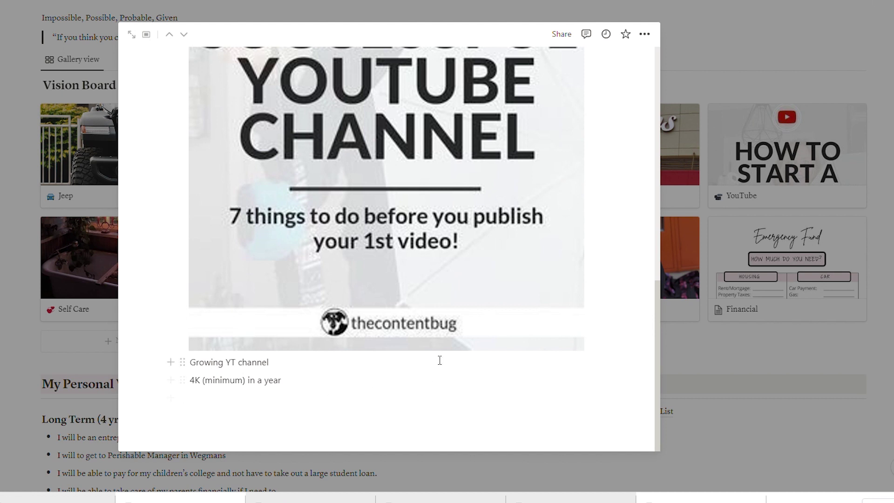
click(717, 51)
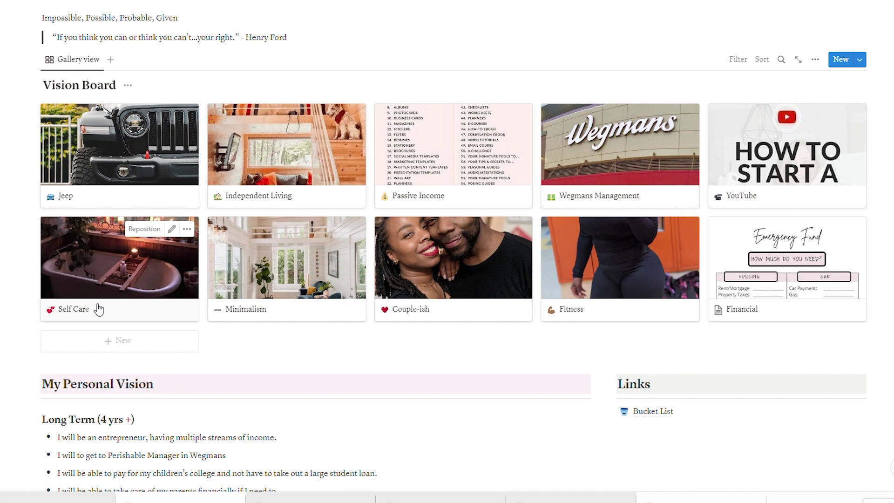
Step: Open the Self Care card, review its picture and the list of self-care activities below it, and close the card
click(128, 321)
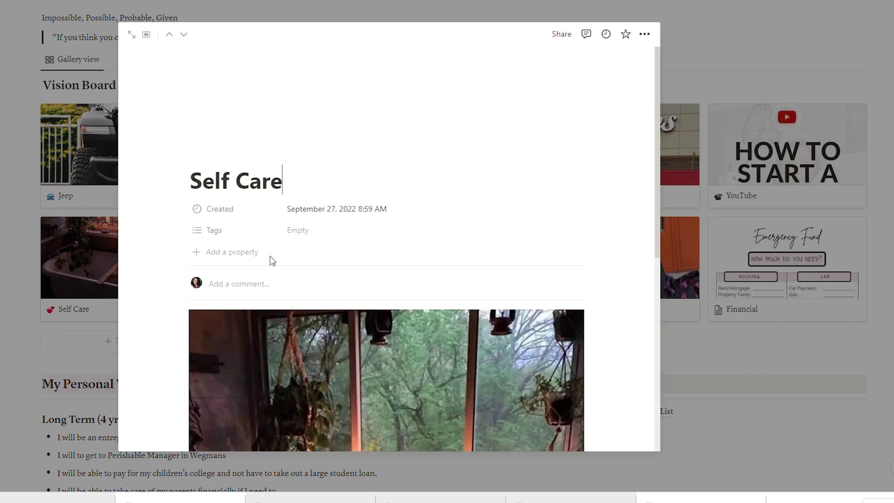
scroll(272, 260, down, 5)
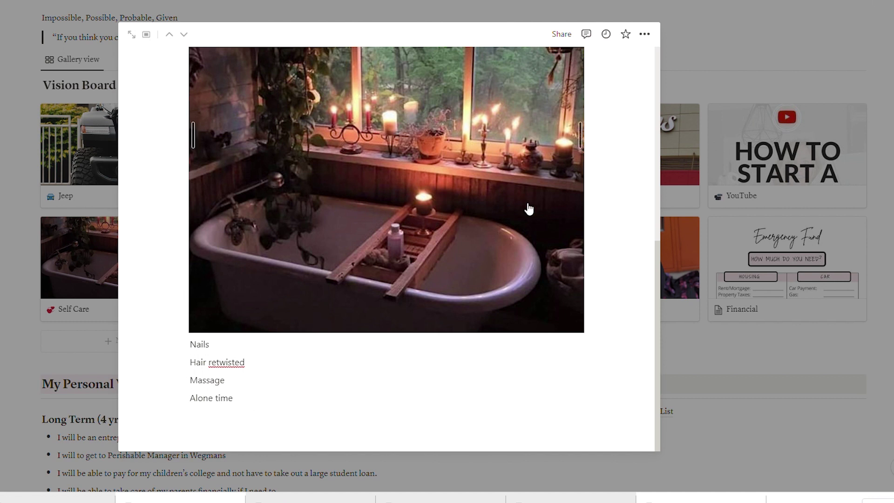
click(708, 56)
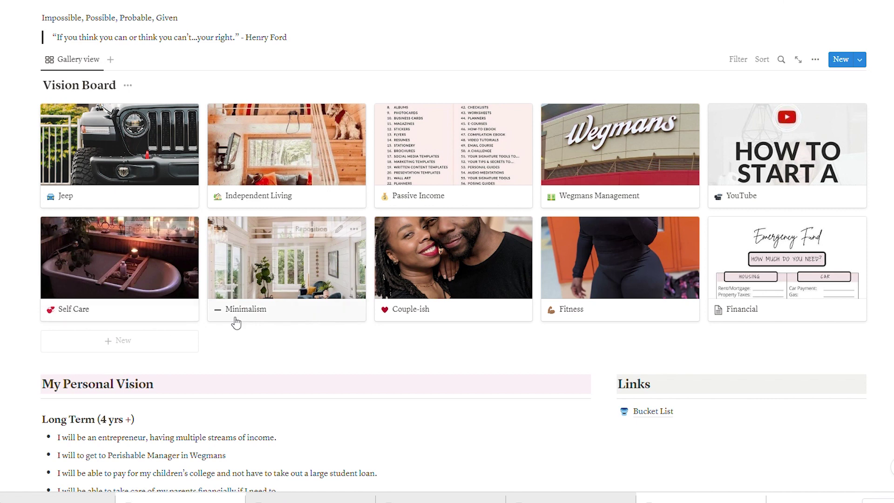
Step: In the Minimalism card, correct the capitalization of the second note to "Do not buy what you do not need" and close the card
click(335, 321)
scroll(334, 321, down, 4)
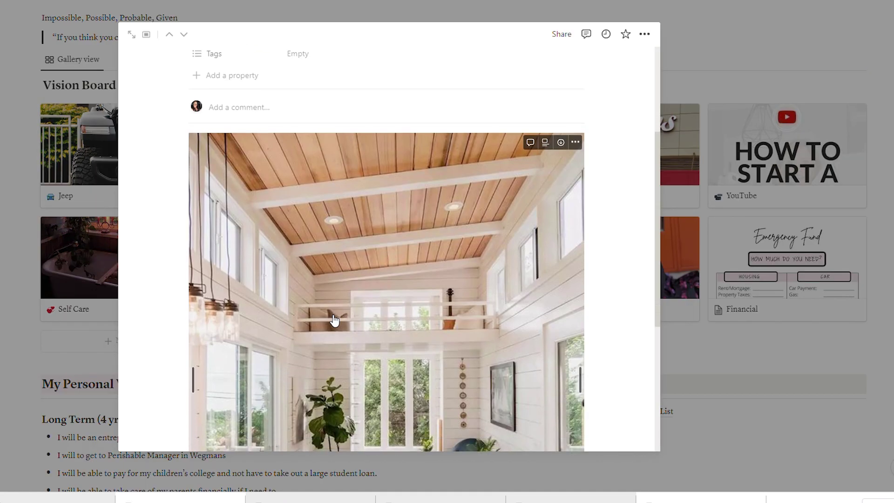
scroll(334, 320, down, 5)
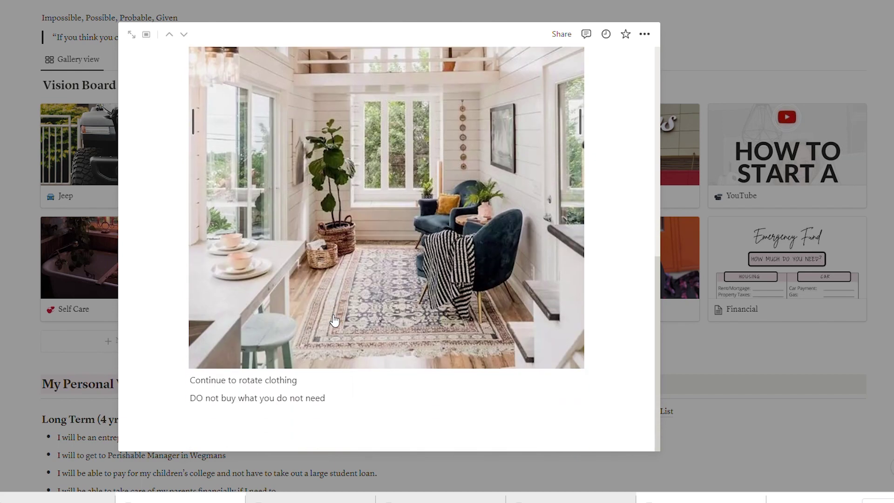
click(207, 404)
key(BackSpace)
text(o)
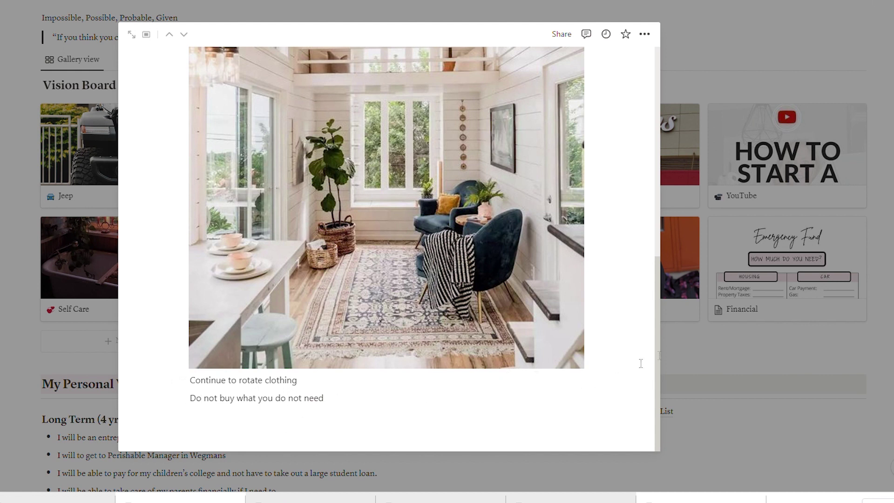
click(698, 342)
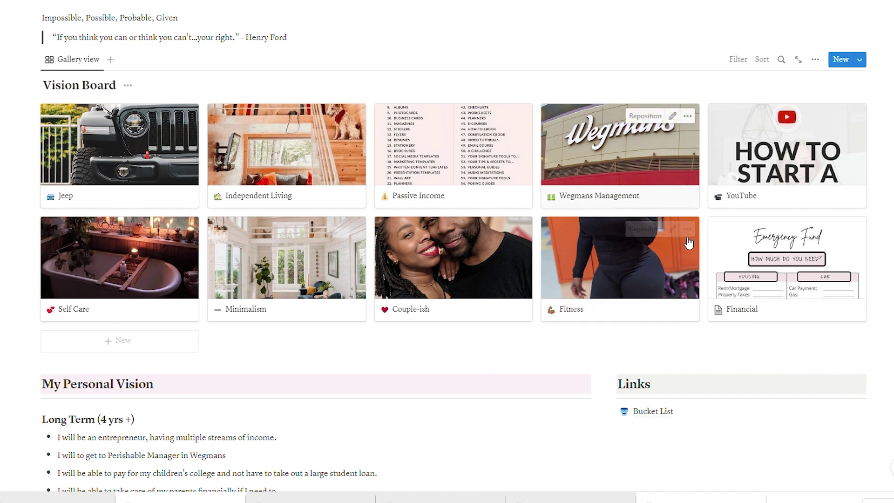
Step: Add the lines "pullups", "handstands" and "polefitness" below the picture in the Fitness card, and close the card
click(685, 314)
scroll(465, 285, down, 5)
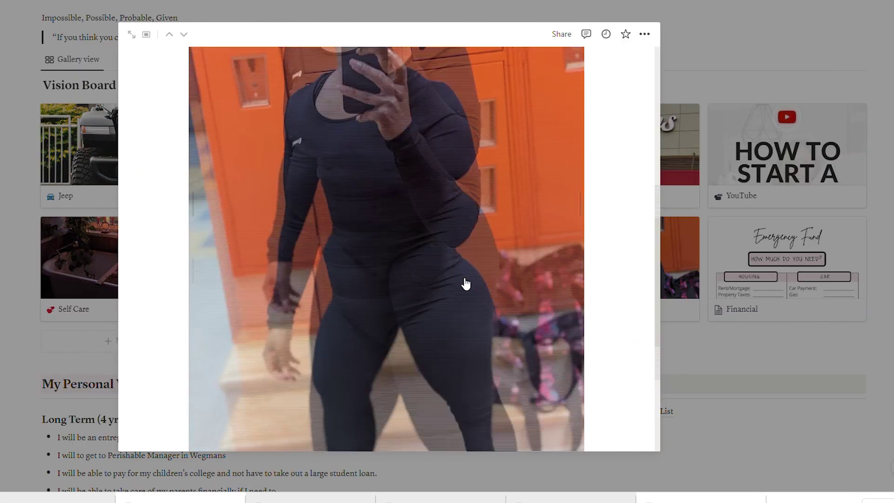
scroll(465, 284, down, 3)
click(512, 433)
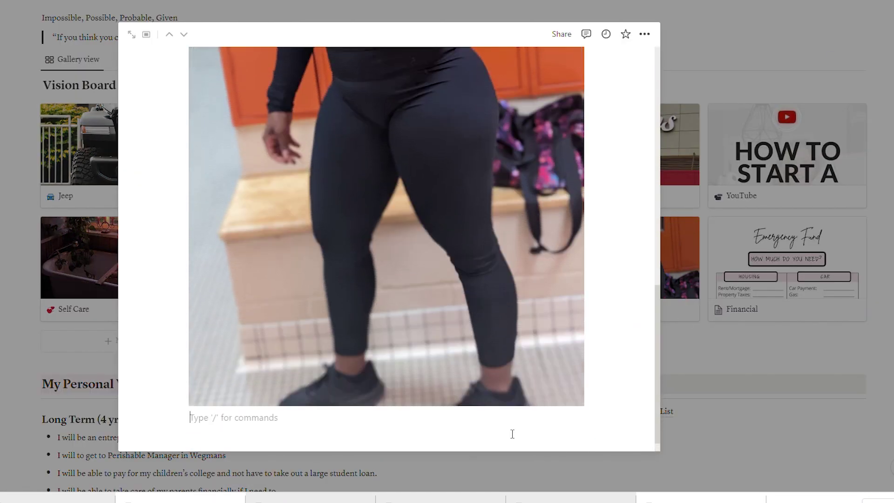
text(pullups)
key(Return)
text(h)
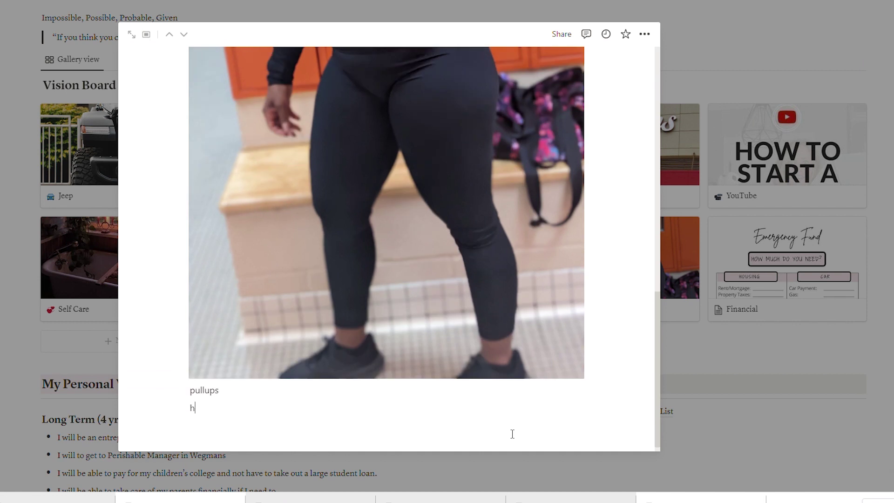
text(andsytan)
key(Return)
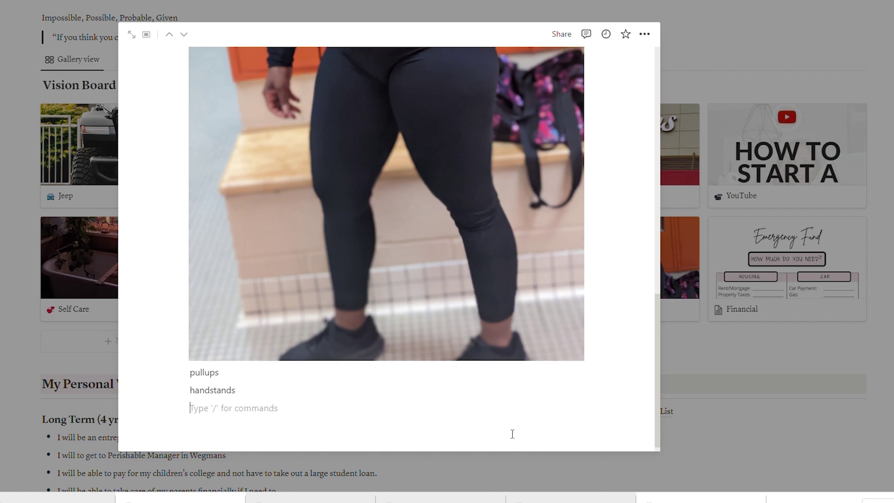
text(polefitness)
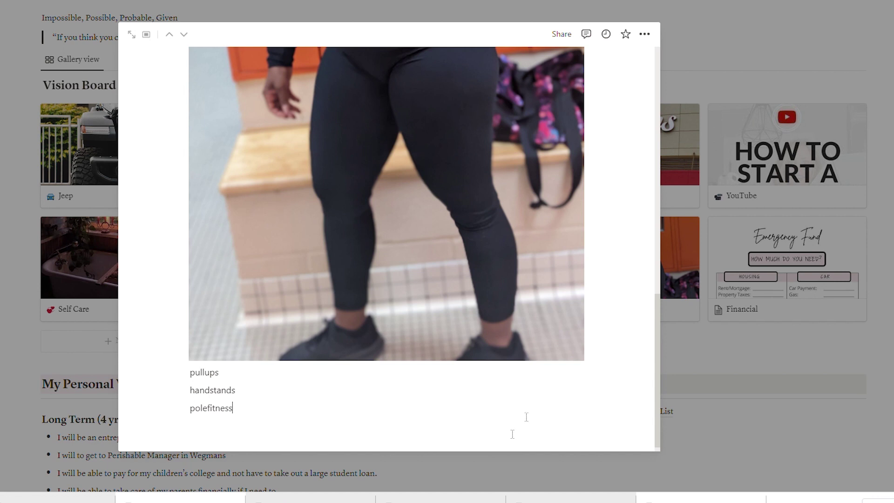
scroll(364, 414, up, 10)
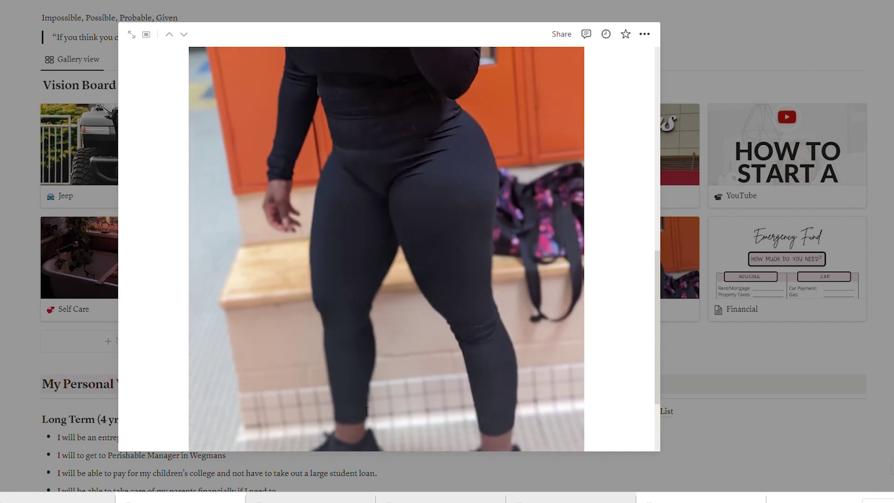
scroll(465, 352, up, 3)
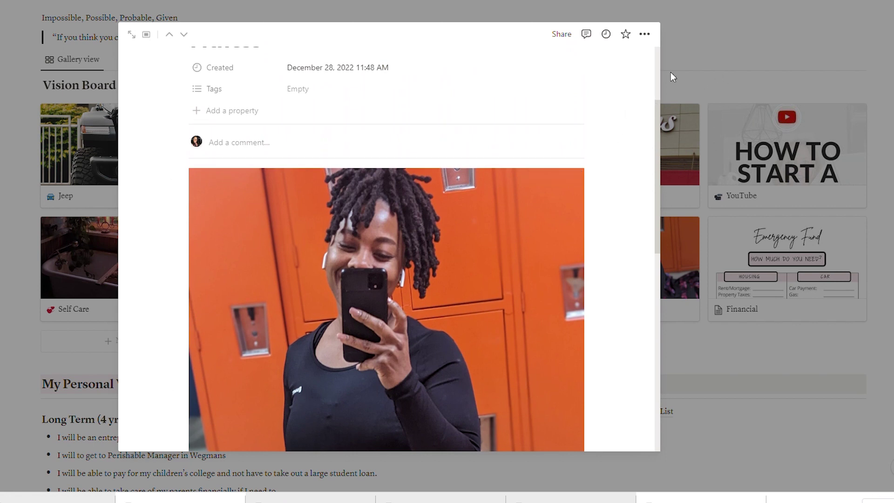
scroll(435, 179, up, 3)
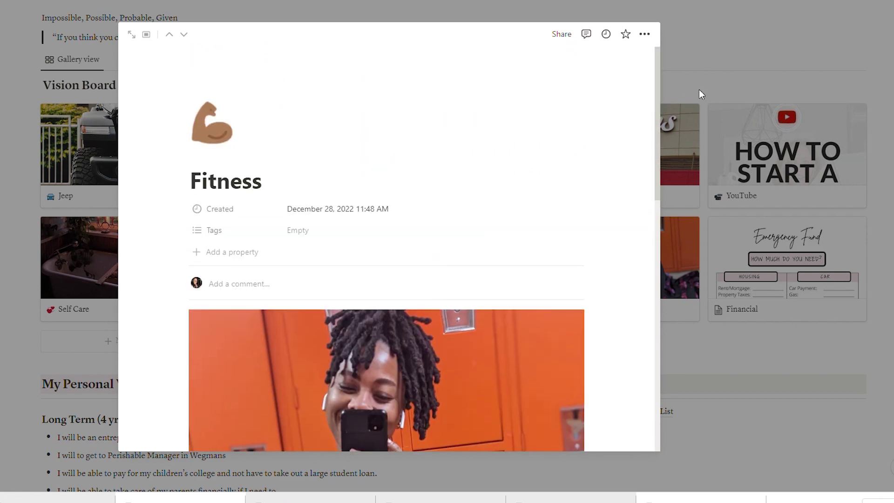
click(699, 88)
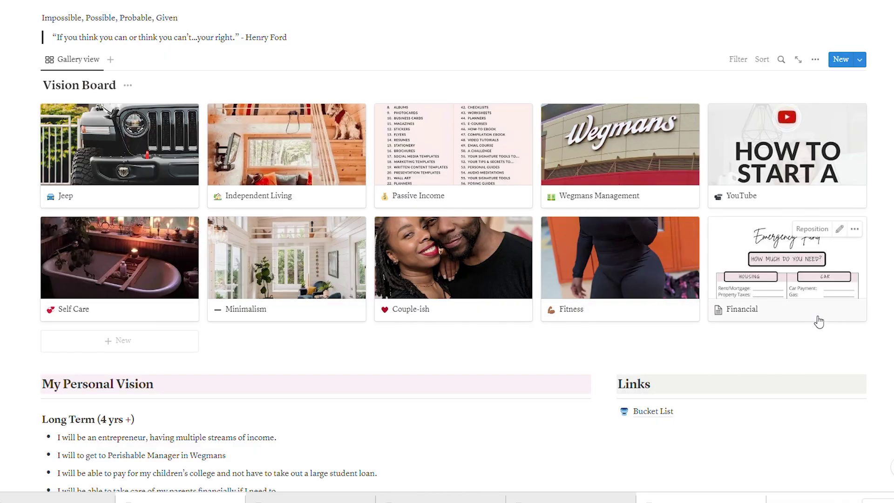
Step: In the Financial card, correct the misspelled note to "Begin pouring into an emergency Fund", review the Emergency Fund worksheet, and close the card
click(833, 323)
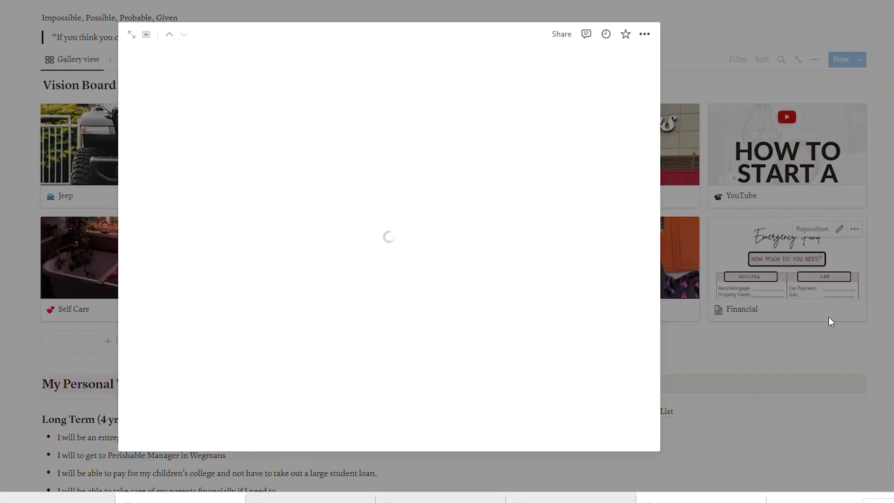
scroll(453, 313, down, 2)
scroll(452, 313, down, 3)
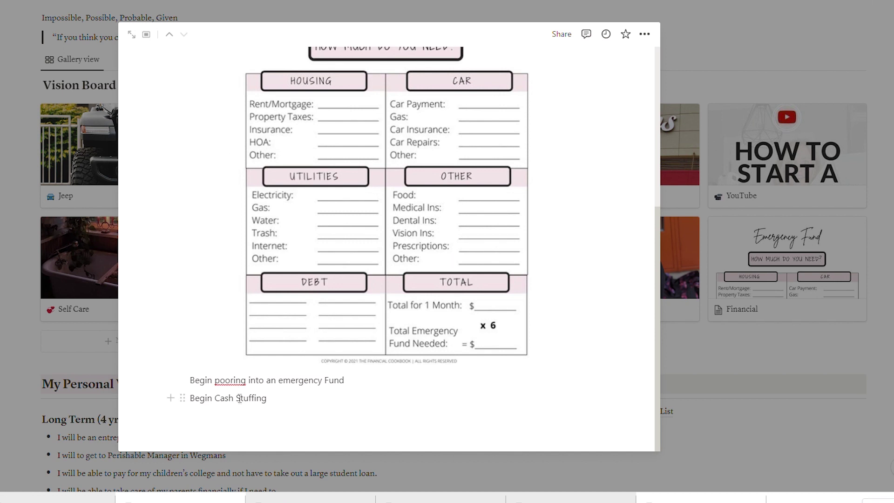
key(BackSpace)
text(u)
scroll(398, 317, up, 1)
scroll(398, 317, up, 2)
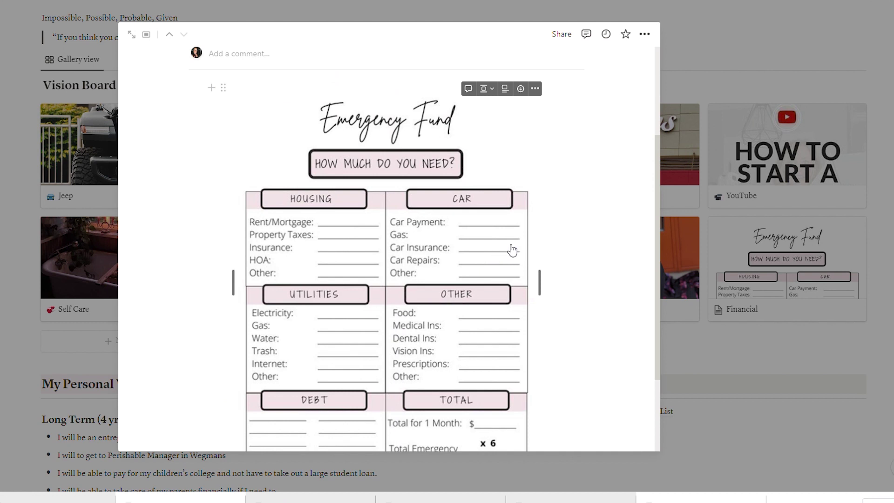
scroll(464, 309, down, 3)
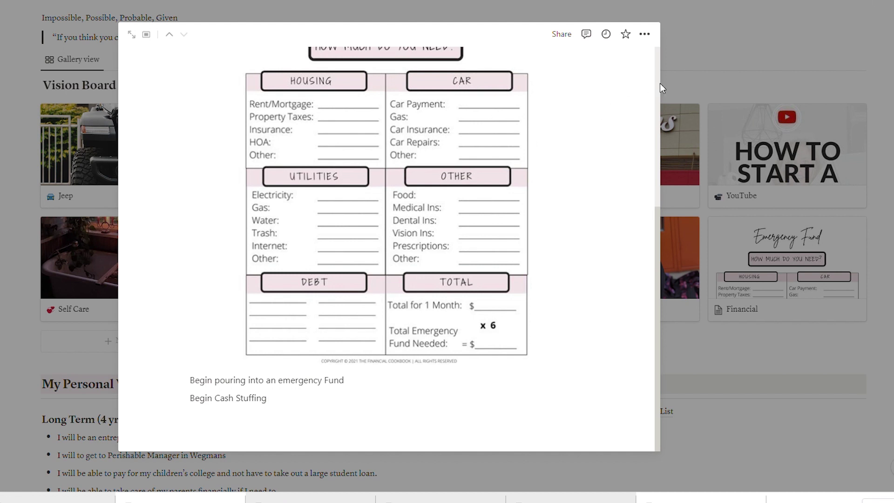
click(697, 52)
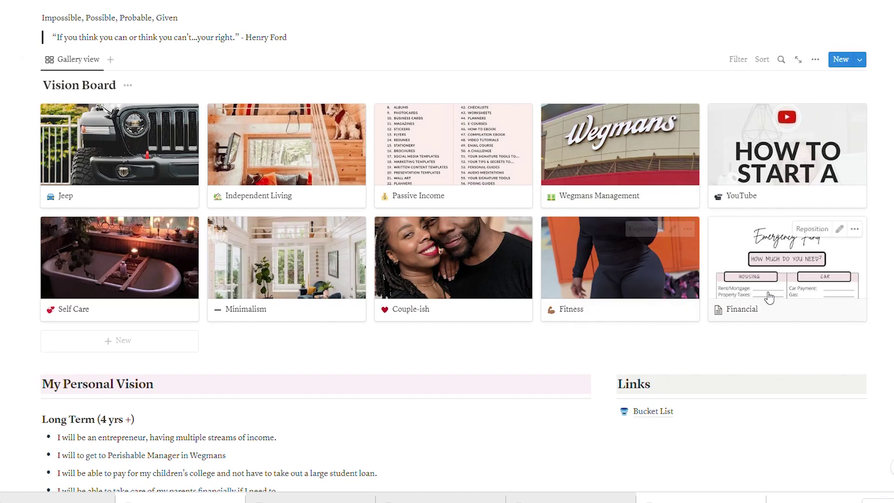
Step: Change the year count in the Long Term heading under My Personal Vision so it reads "Long Term (5 yrs +)"
scroll(684, 312, down, 1)
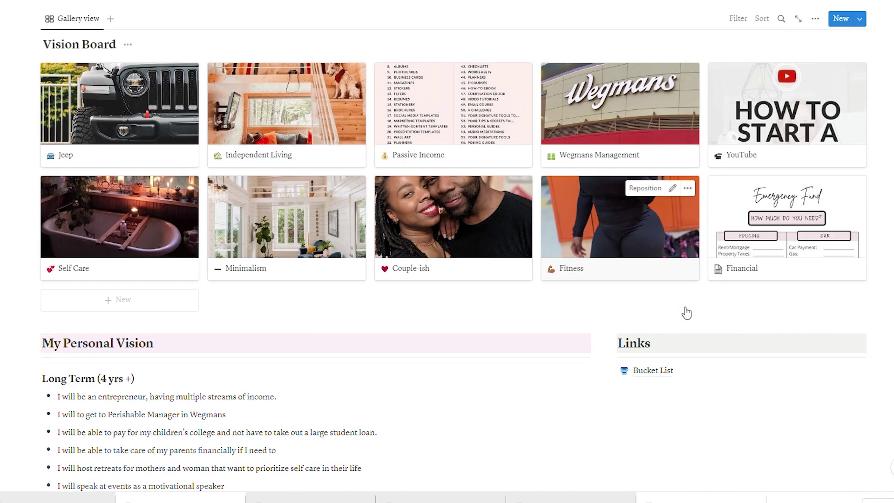
scroll(688, 312, down, 2)
scroll(687, 312, up, 4)
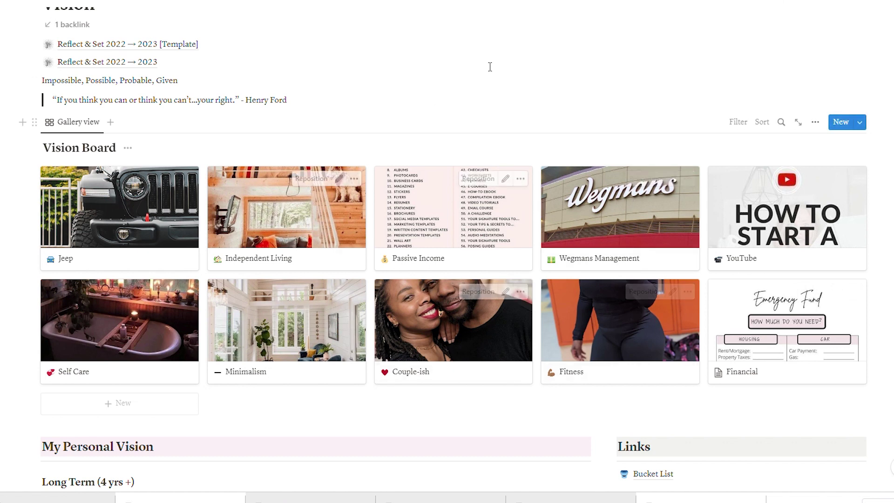
scroll(520, 209, down, 4)
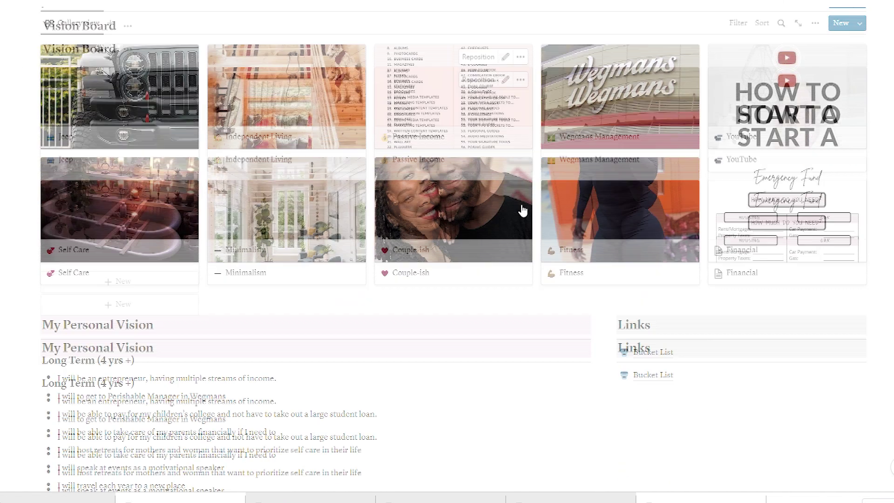
scroll(521, 209, down, 1)
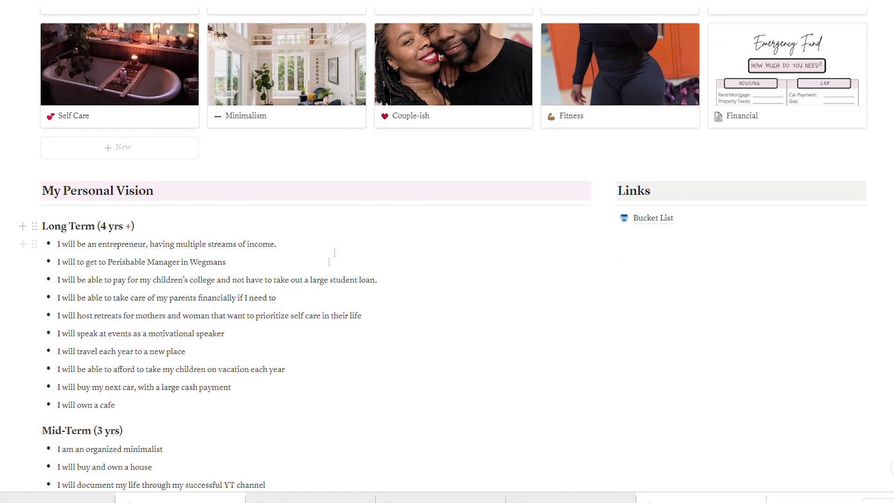
scroll(318, 281, down, 2)
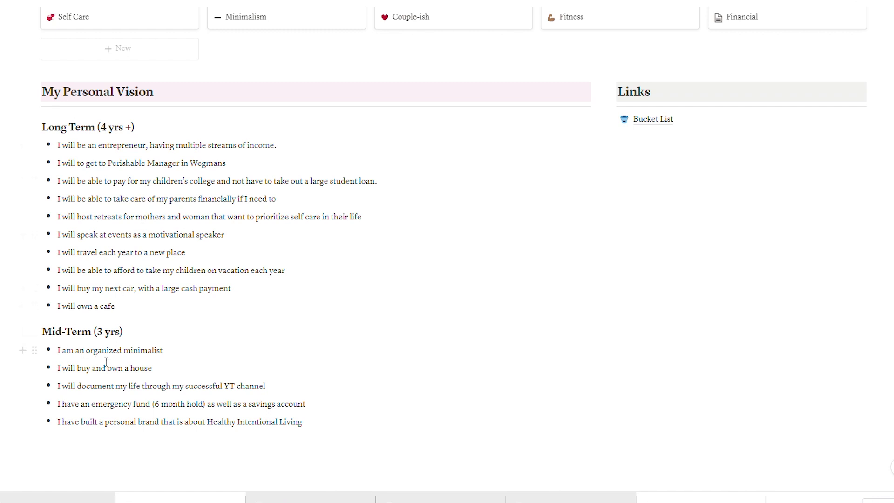
click(105, 128)
key(BackSpace)
text(5)
Step: Review the Vision Board gallery and the Long Term and Mid-Term lists, returning to the page cover
scroll(151, 345, up, 8)
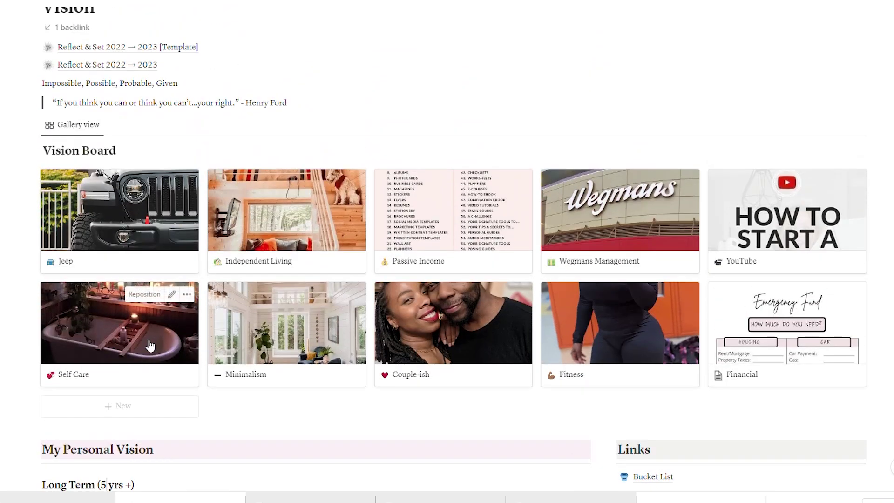
scroll(150, 345, up, 2)
scroll(150, 345, down, 9)
scroll(151, 345, down, 2)
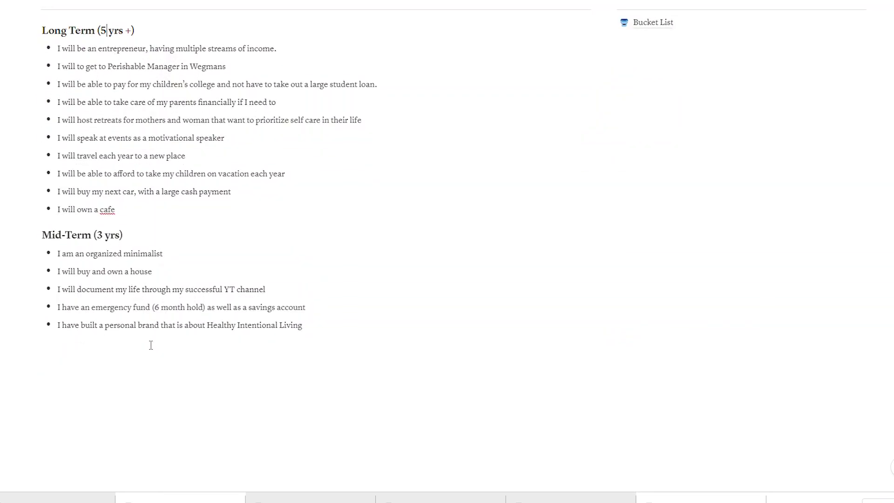
scroll(150, 344, up, 3)
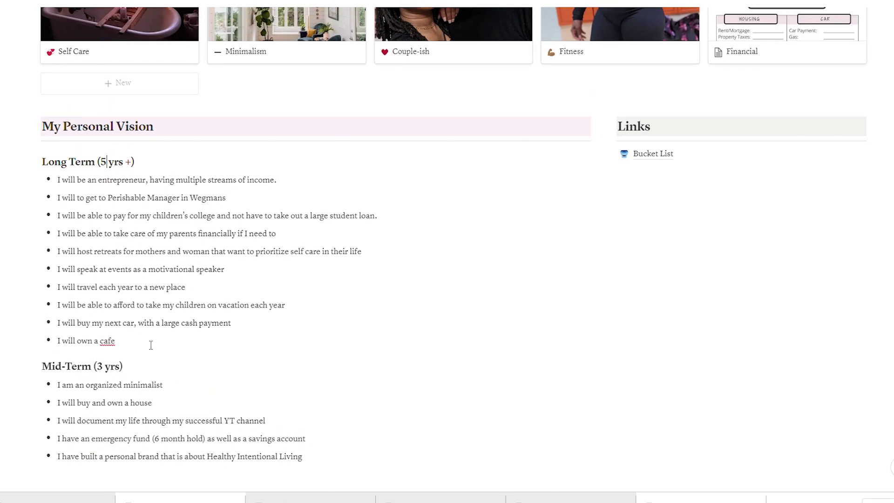
scroll(151, 345, up, 7)
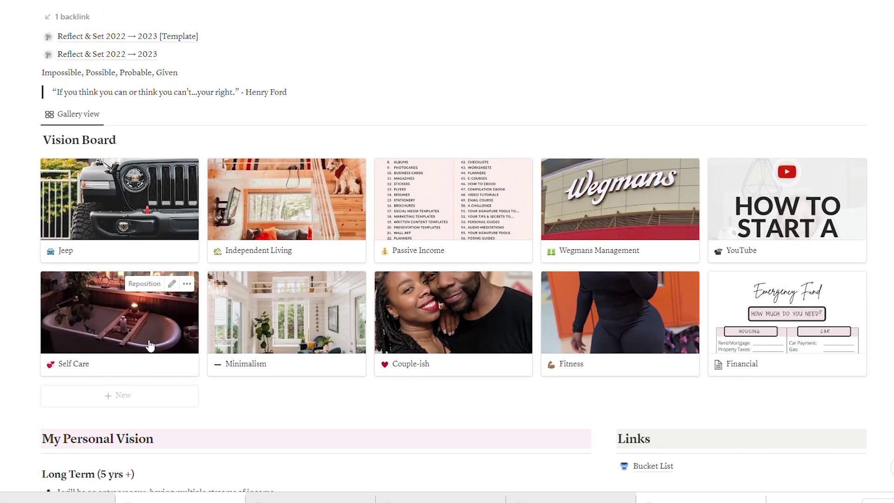
scroll(556, 132, up, 2)
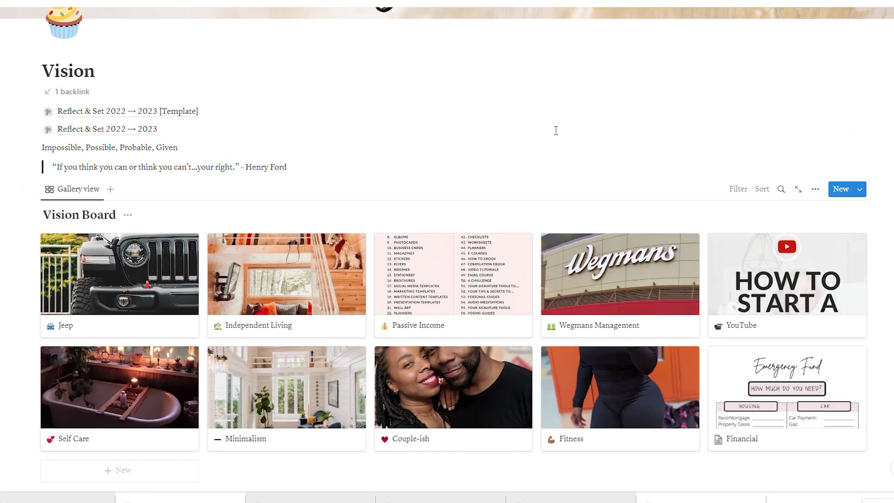
scroll(555, 131, up, 3)
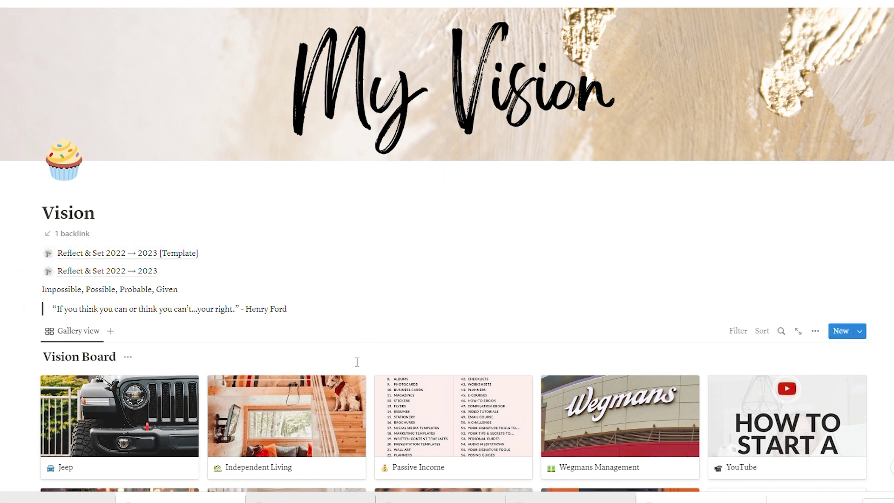
Step: Look over the finished Vision page once more, from the cover and Vision Board cards to the Bucket List link under Links
scroll(484, 372, down, 3)
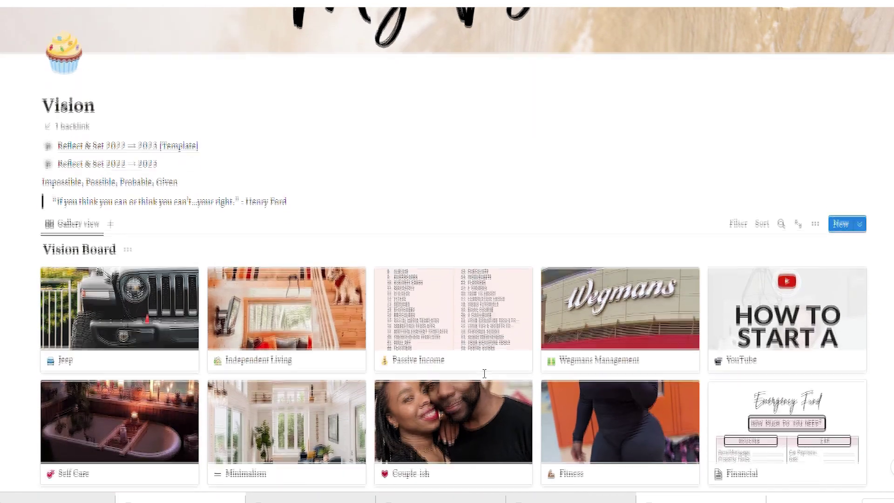
scroll(485, 373, down, 1)
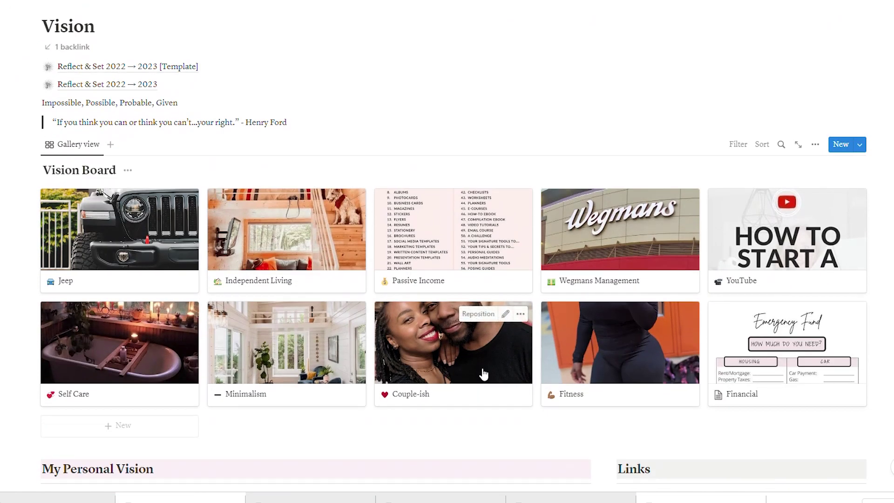
scroll(484, 372, down, 2)
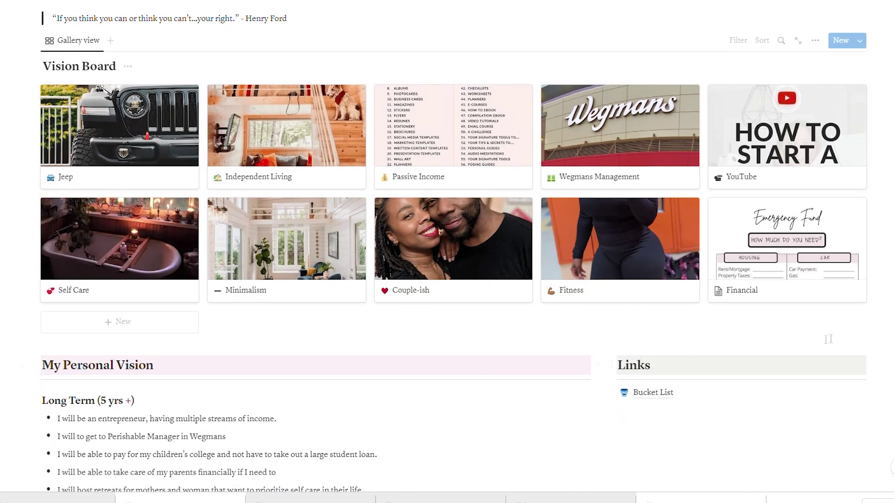
scroll(891, 304, up, 6)
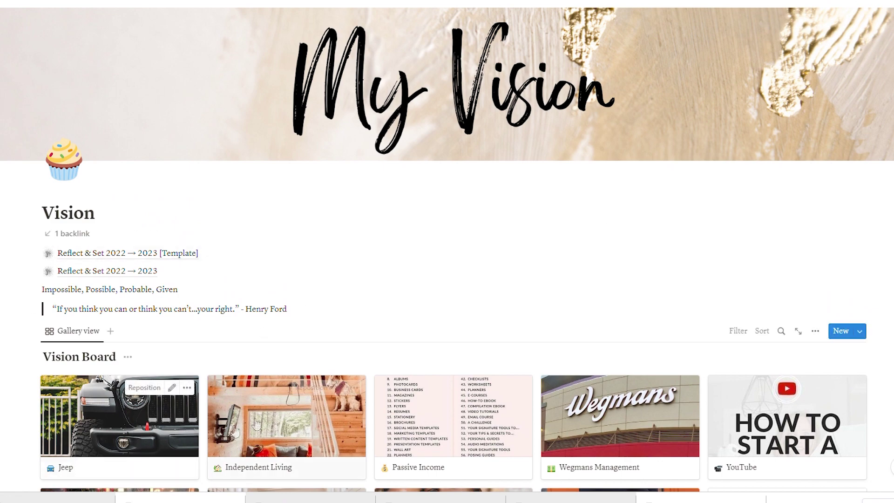
scroll(353, 407, down, 4)
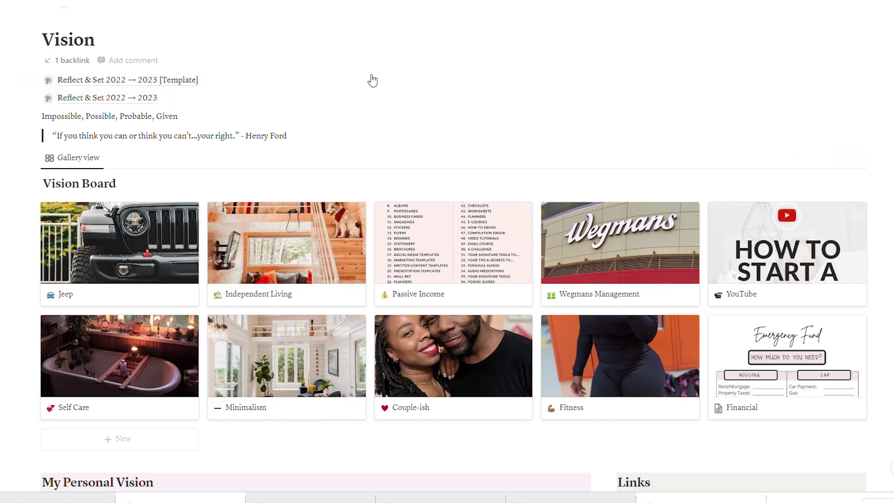
scroll(373, 79, down, 1)
scroll(374, 78, down, 5)
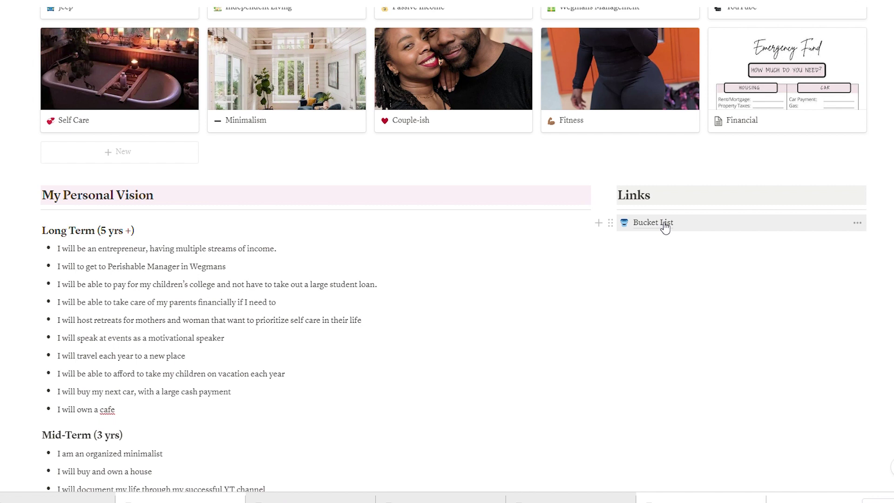
scroll(665, 227, up, 6)
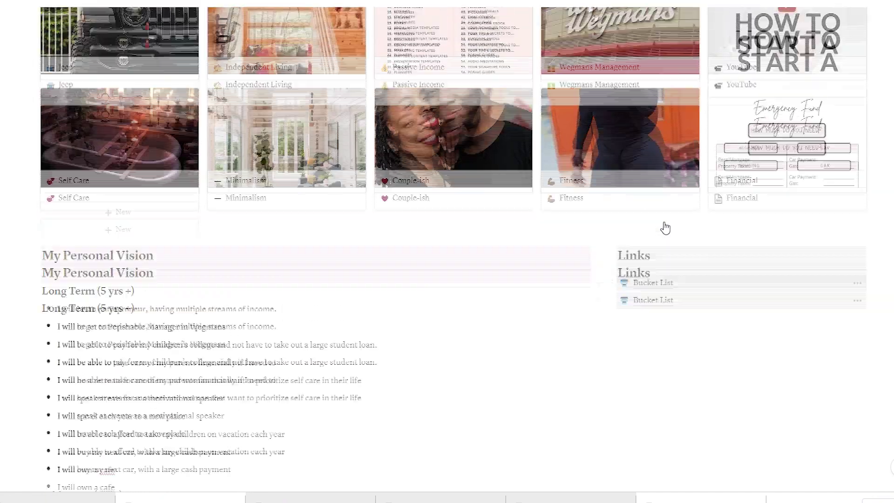
scroll(665, 227, up, 2)
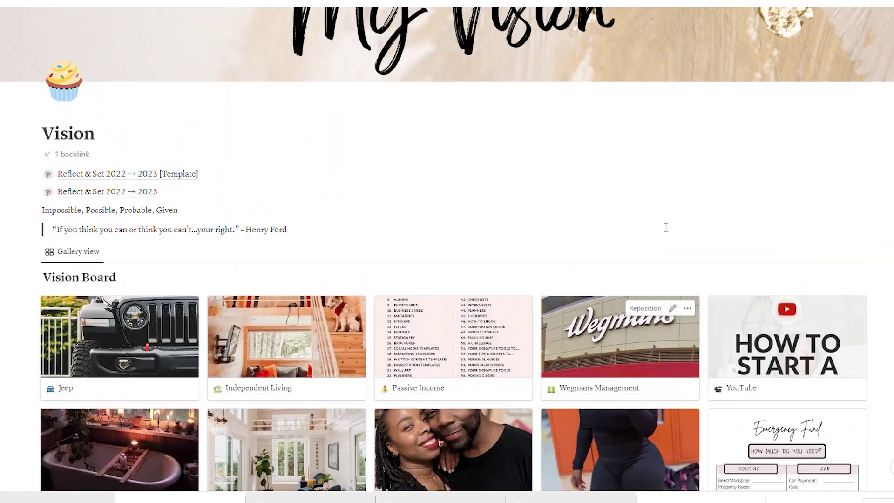
scroll(666, 227, up, 2)
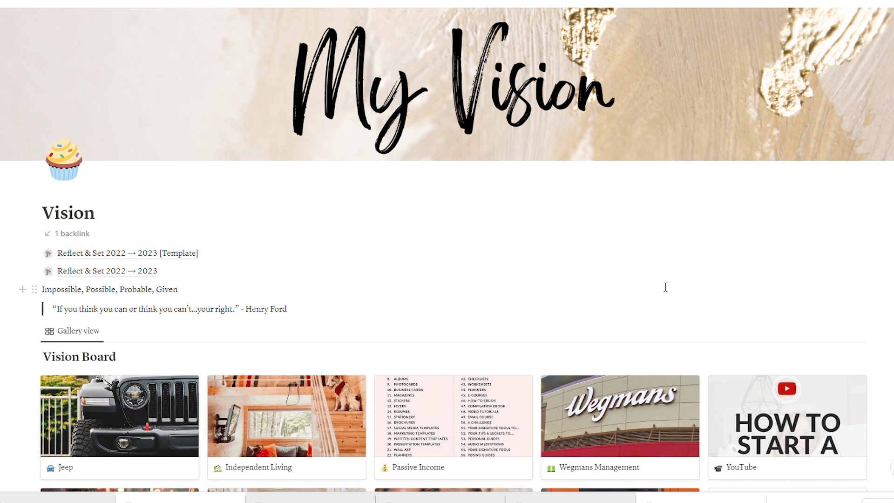
scroll(666, 287, down, 4)
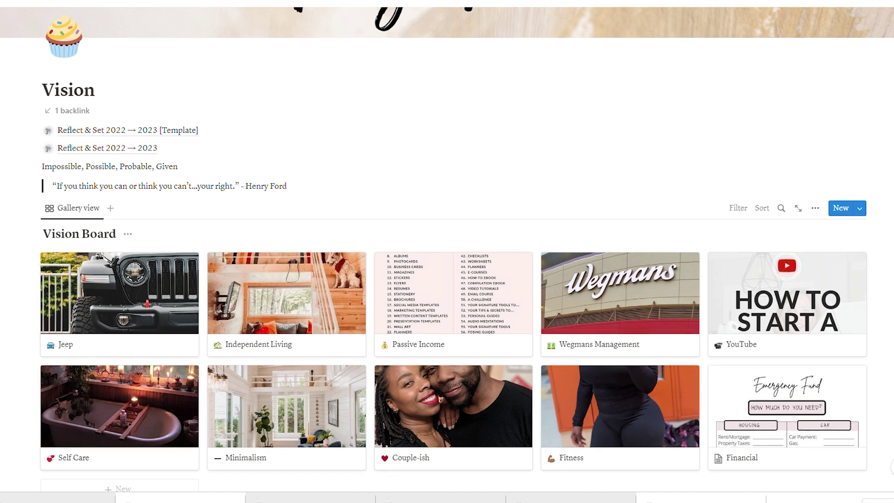
scroll(447, 251, down, 1)
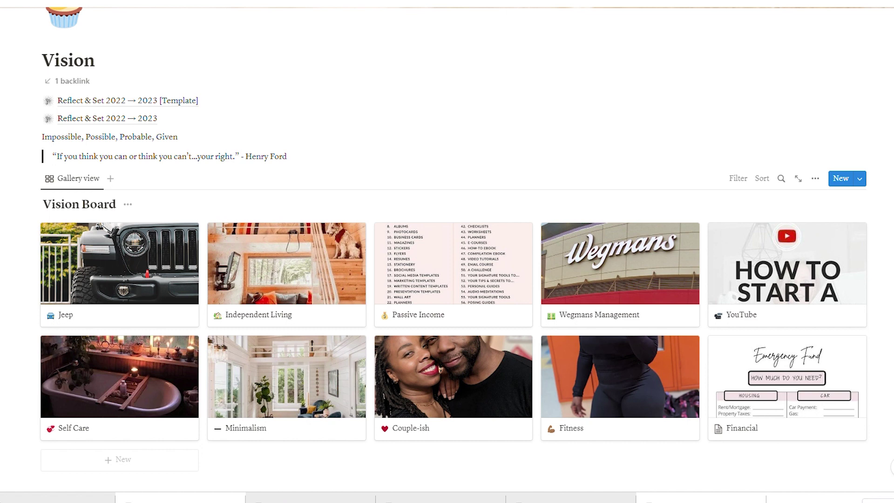
scroll(447, 251, up, 3)
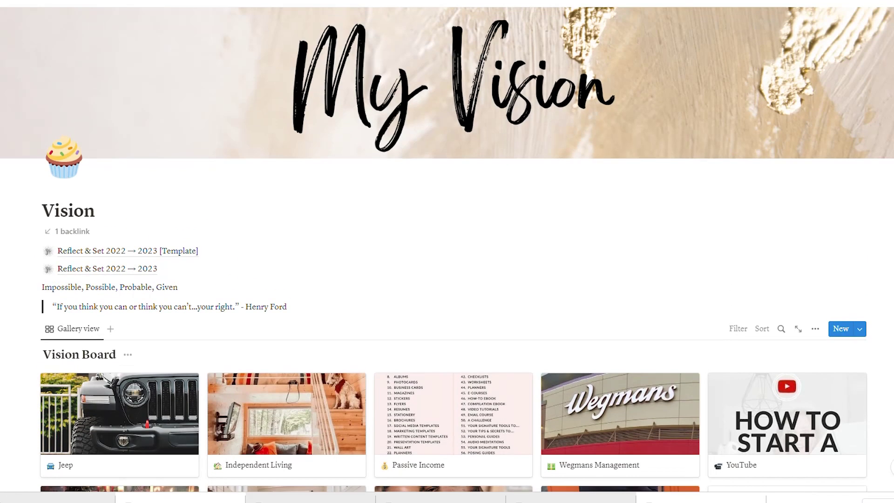